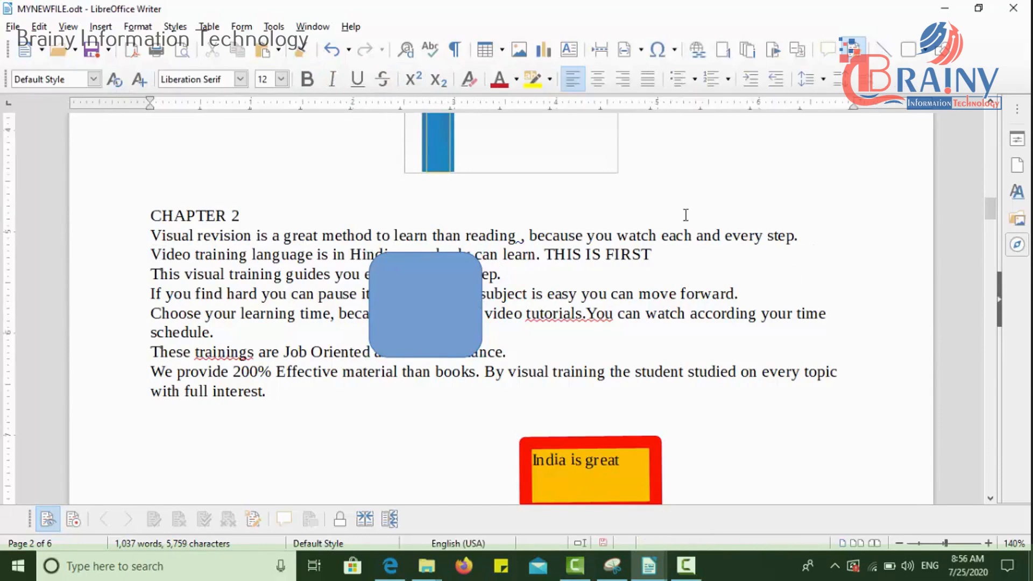
Step: Try the off, parallel, optimal, left and right text wraps on the blue rounded rectangle, ending with Wrap Through
click(447, 299)
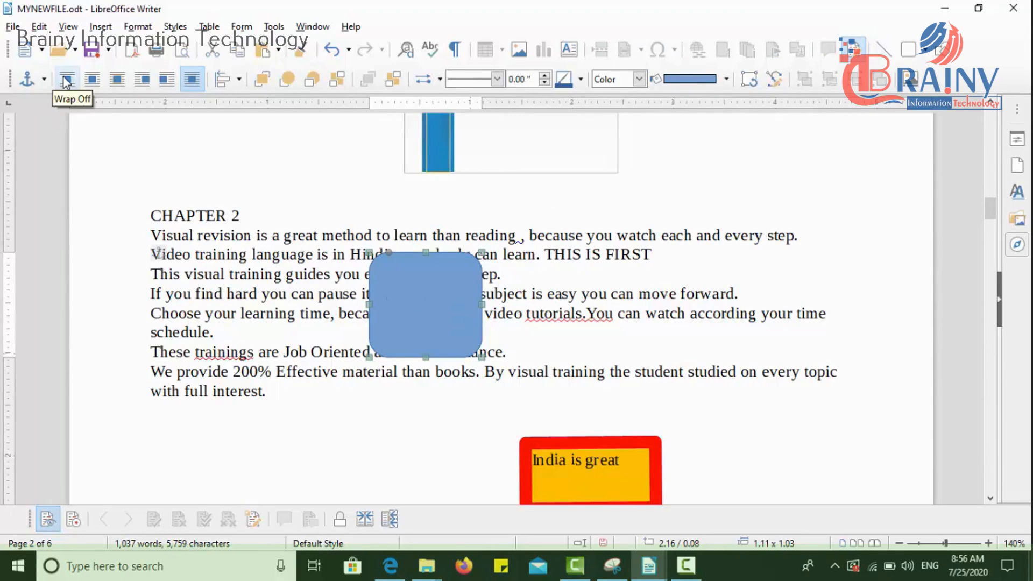
click(66, 81)
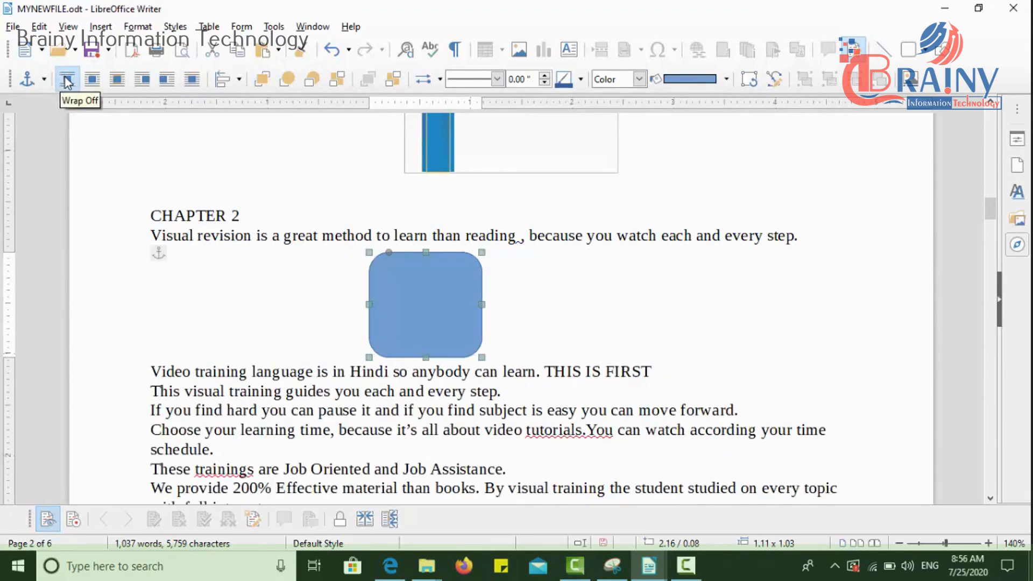
click(89, 82)
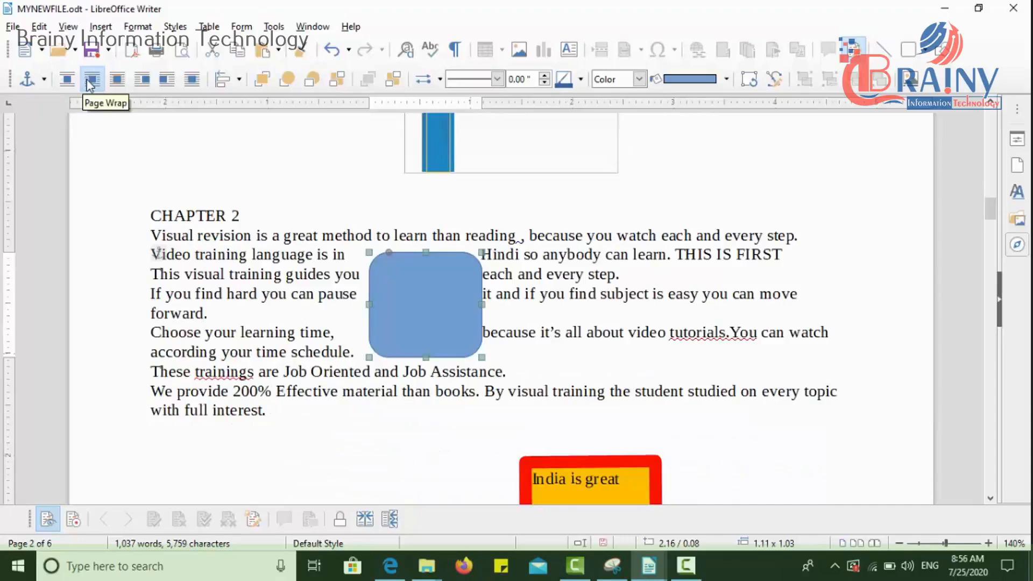
click(117, 82)
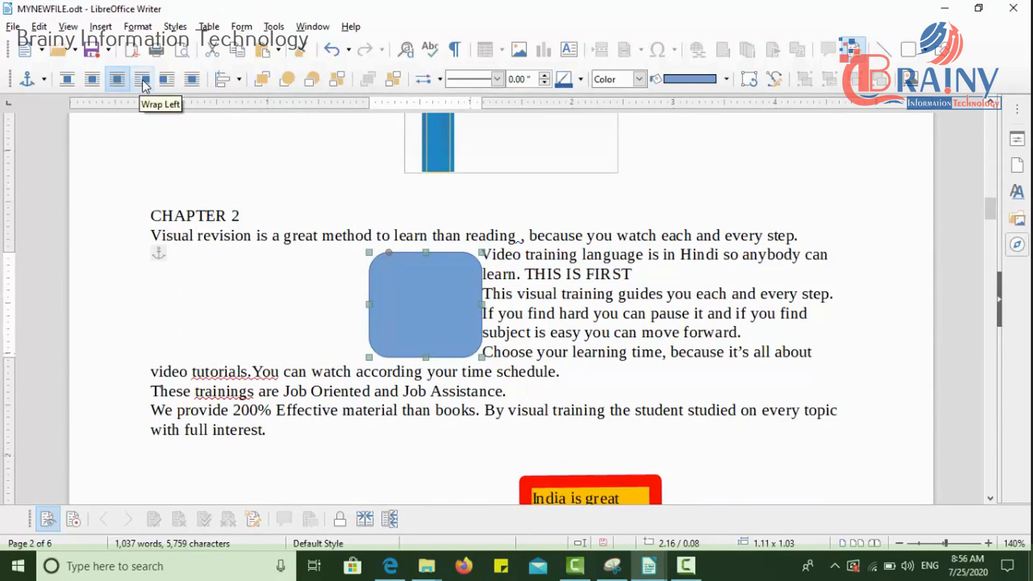
click(143, 81)
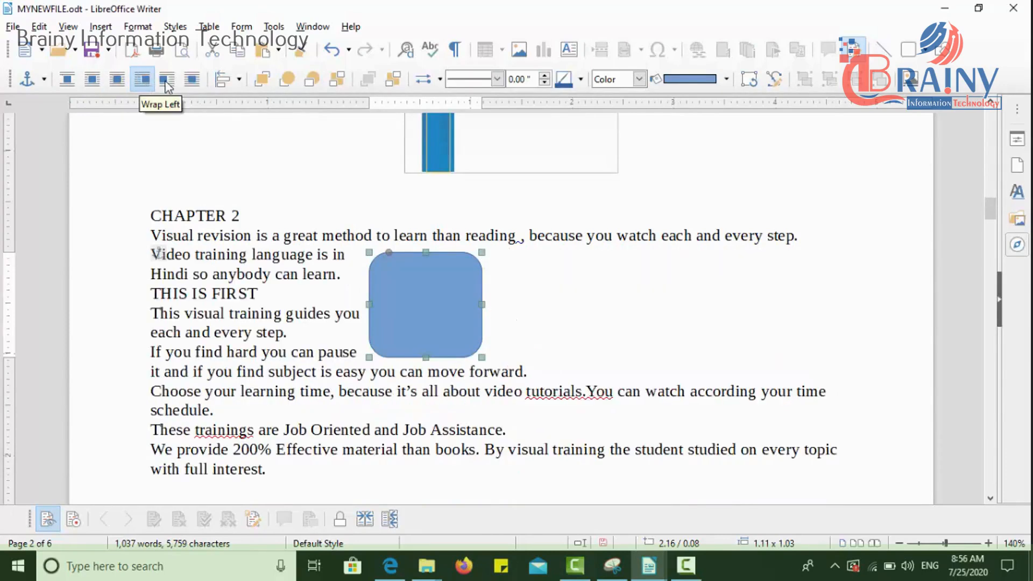
click(167, 82)
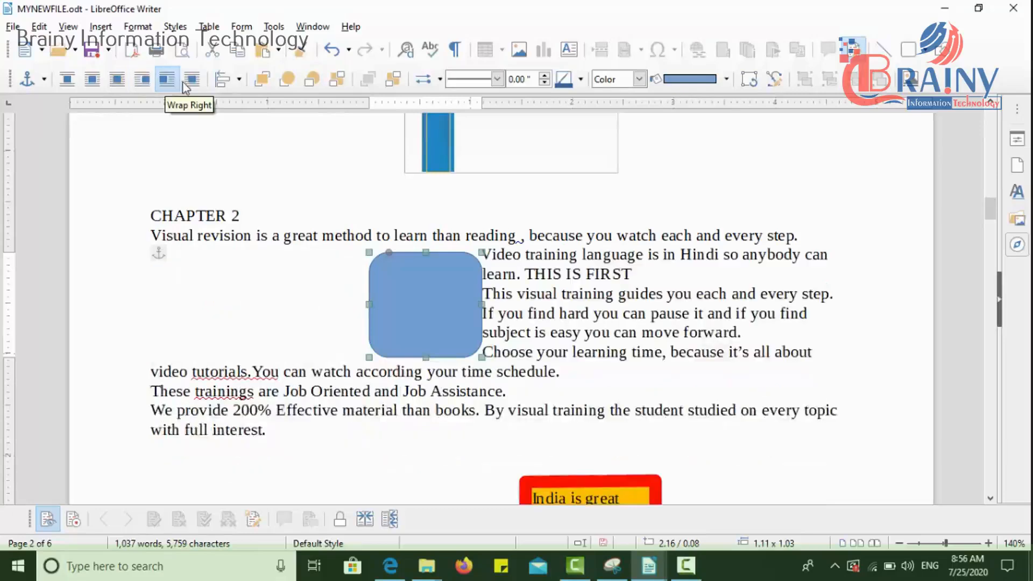
click(192, 80)
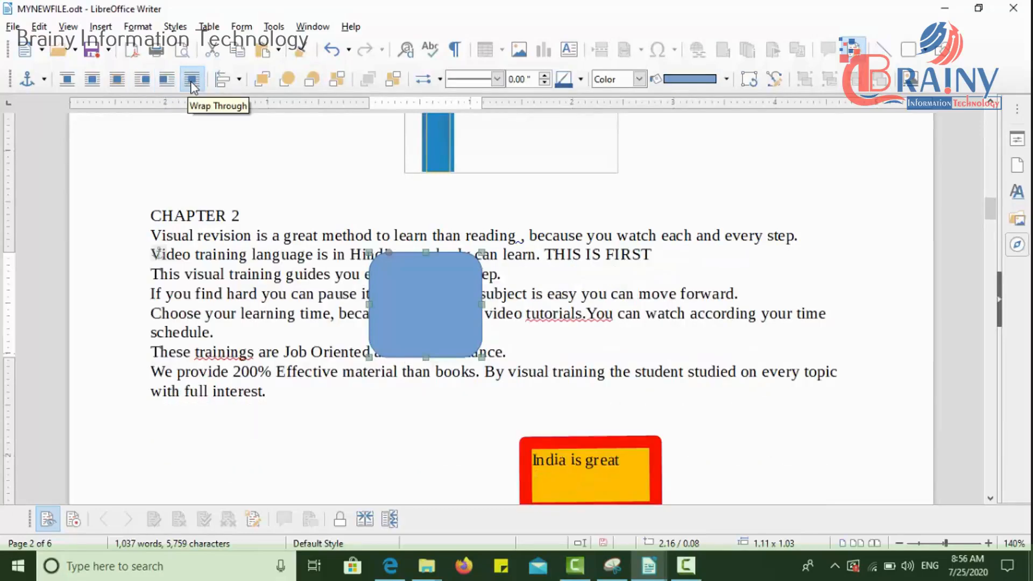
Step: Align the rounded rectangle left, then center it horizontally between the page margins and deselect it
click(242, 81)
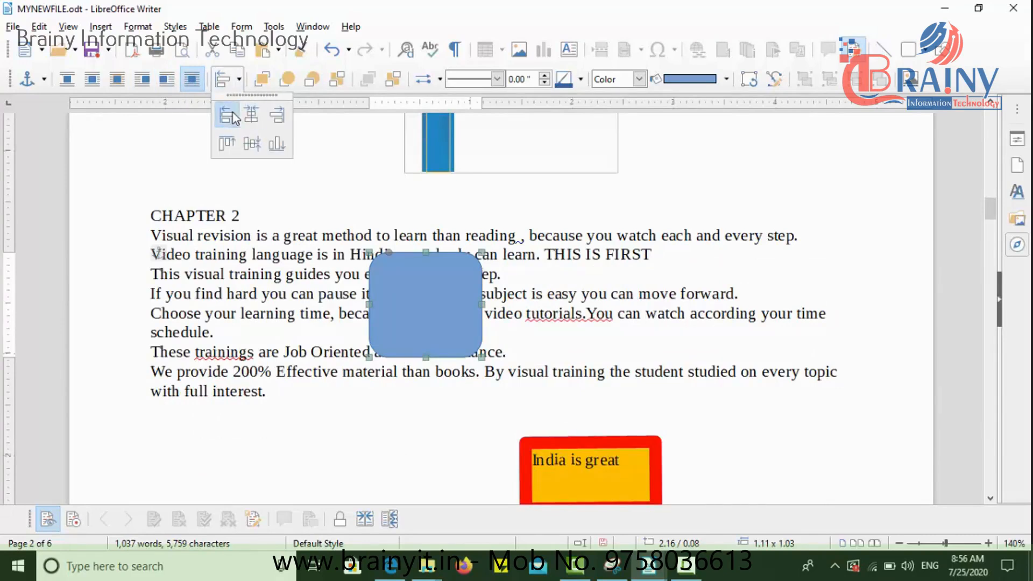
click(232, 112)
click(241, 79)
click(255, 119)
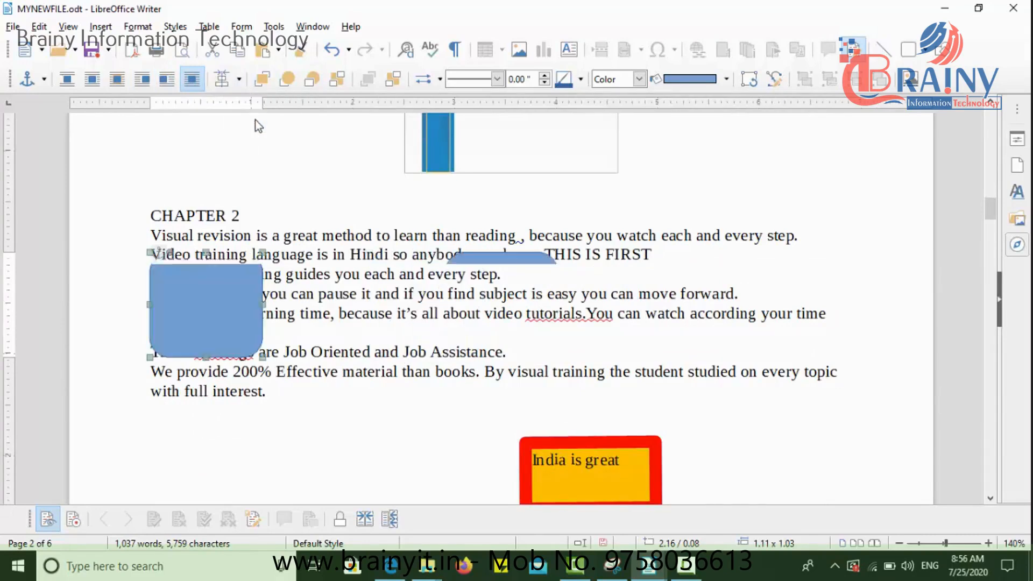
click(239, 79)
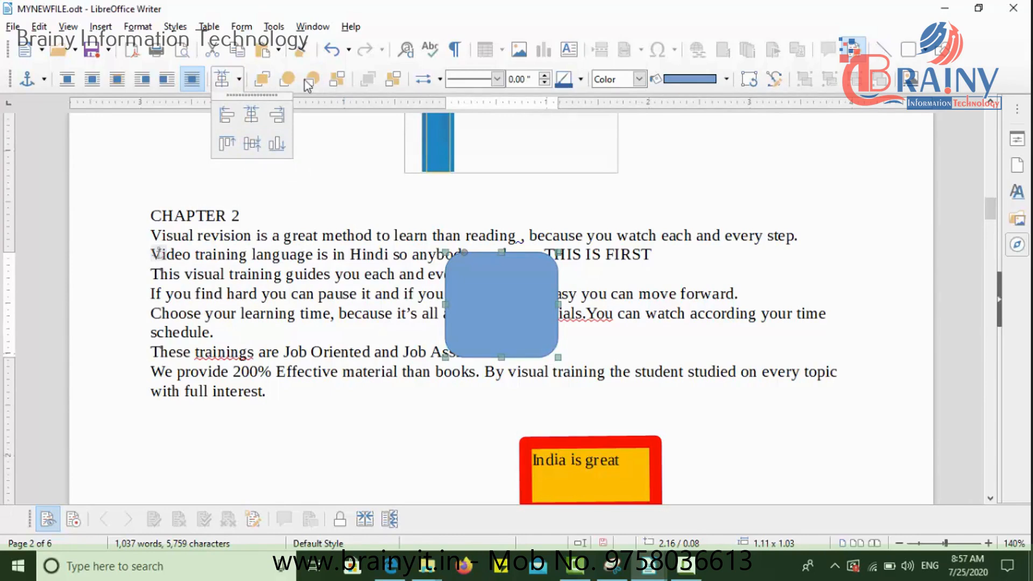
click(348, 245)
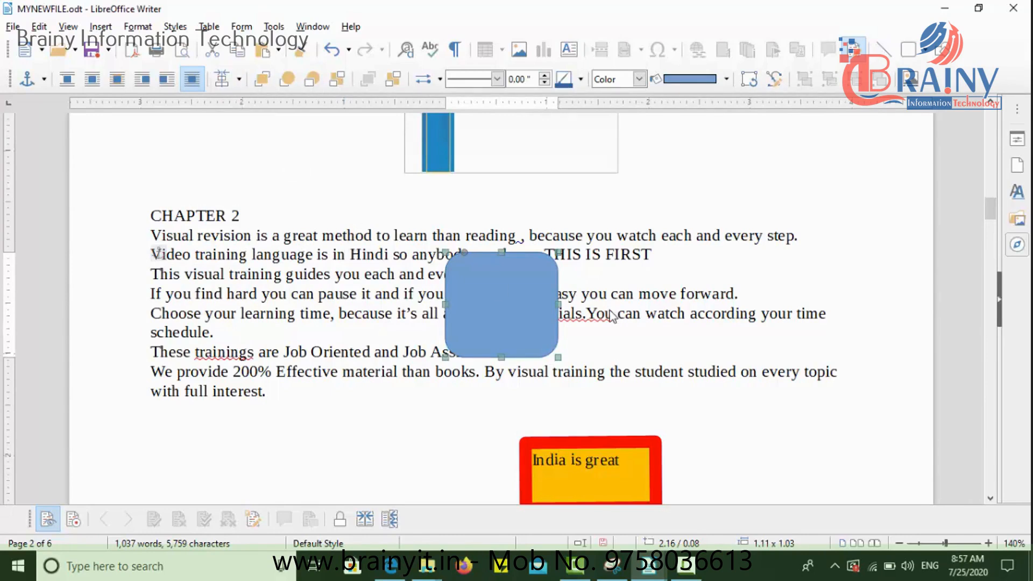
click(631, 255)
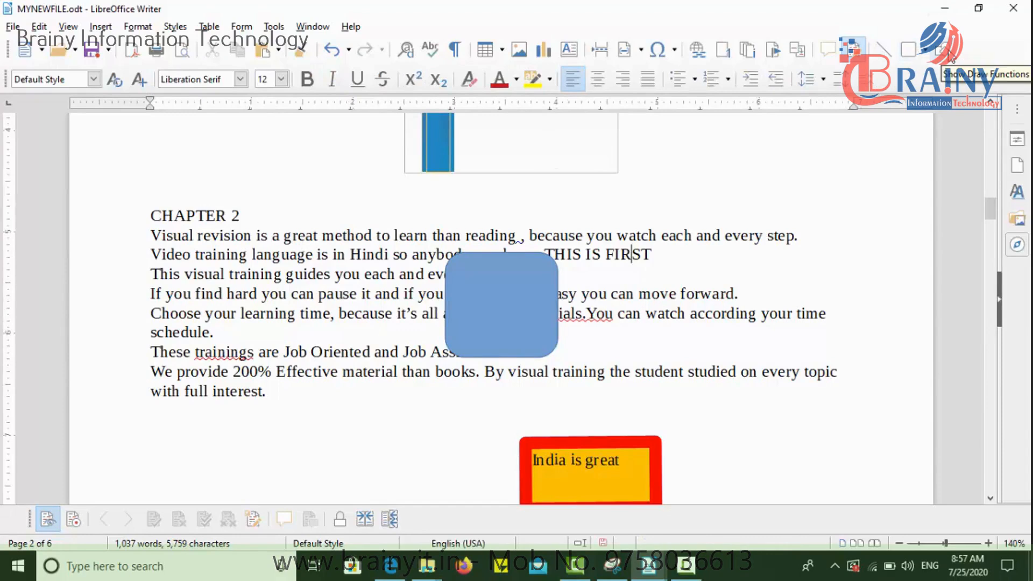
Step: Draw an octagon about 0.88 by 0.79 inches overlapping the rounded rectangle's right side, and bring the rectangle to the front
click(925, 56)
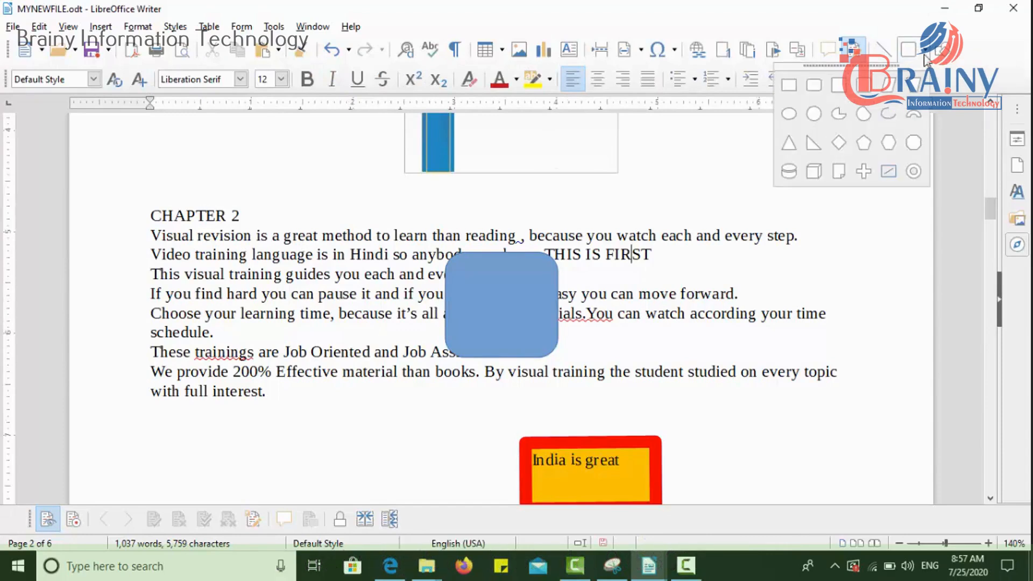
click(913, 142)
mouse_move(597, 277)
mouse_down()
mouse_move(690, 360)
mouse_move(581, 311)
mouse_move(683, 298)
mouse_move(582, 322)
mouse_up()
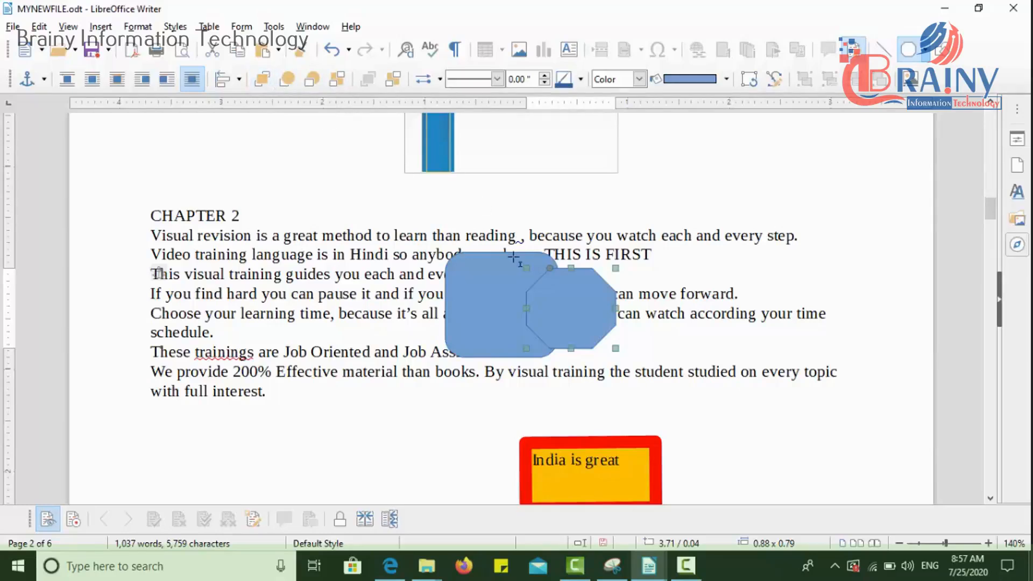
click(790, 188)
click(464, 300)
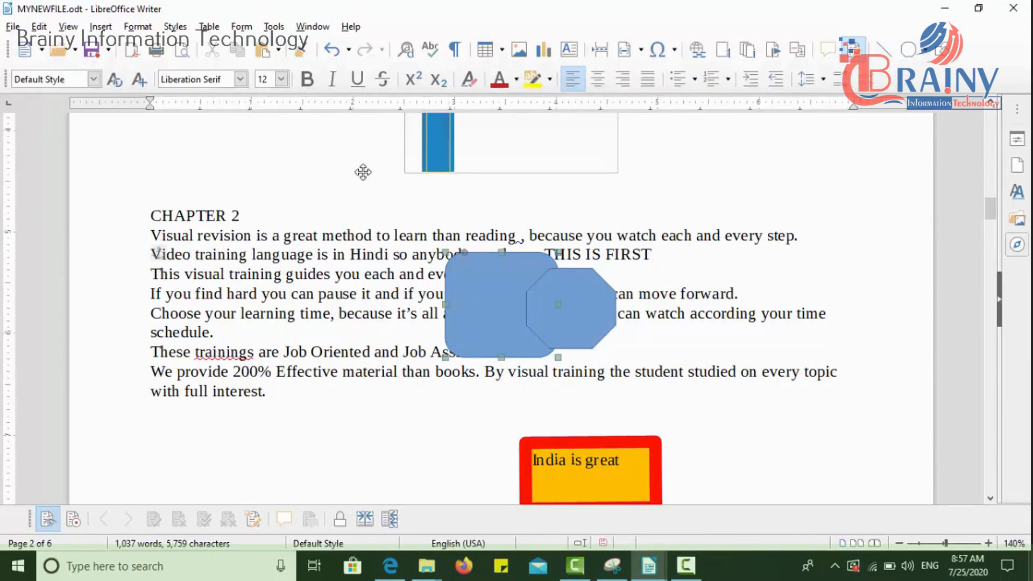
click(261, 79)
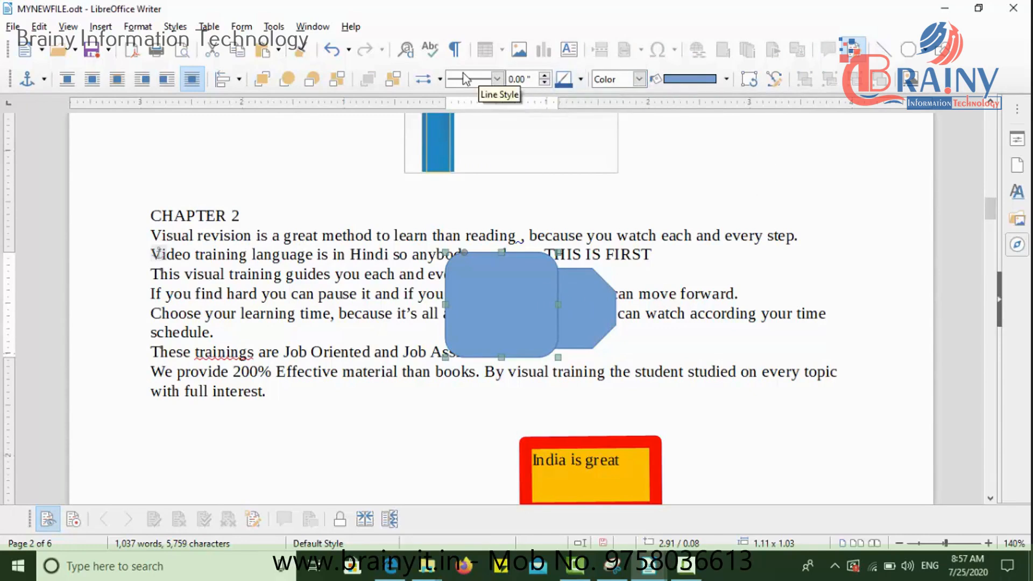
Step: Give the rounded rectangle a continuous orange-red outline with a line width of 0.08 inches
click(496, 81)
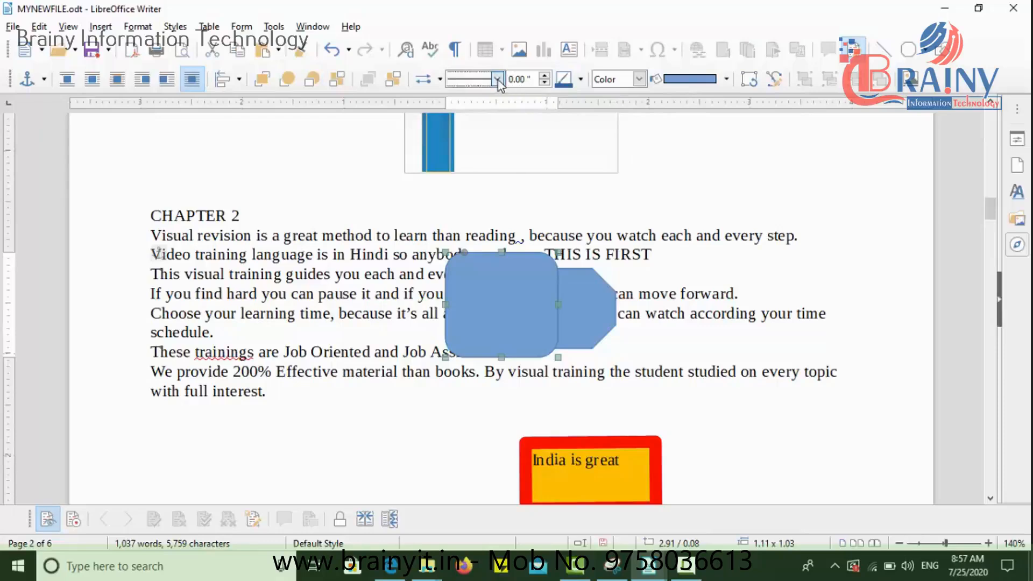
click(484, 109)
click(545, 77)
click(545, 77)
click(545, 77)
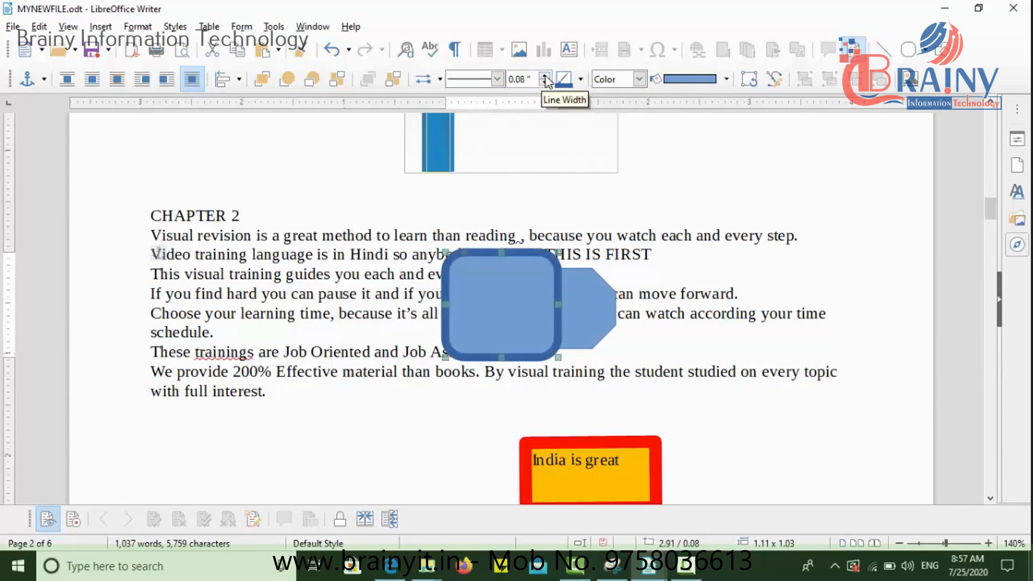
click(579, 79)
click(602, 151)
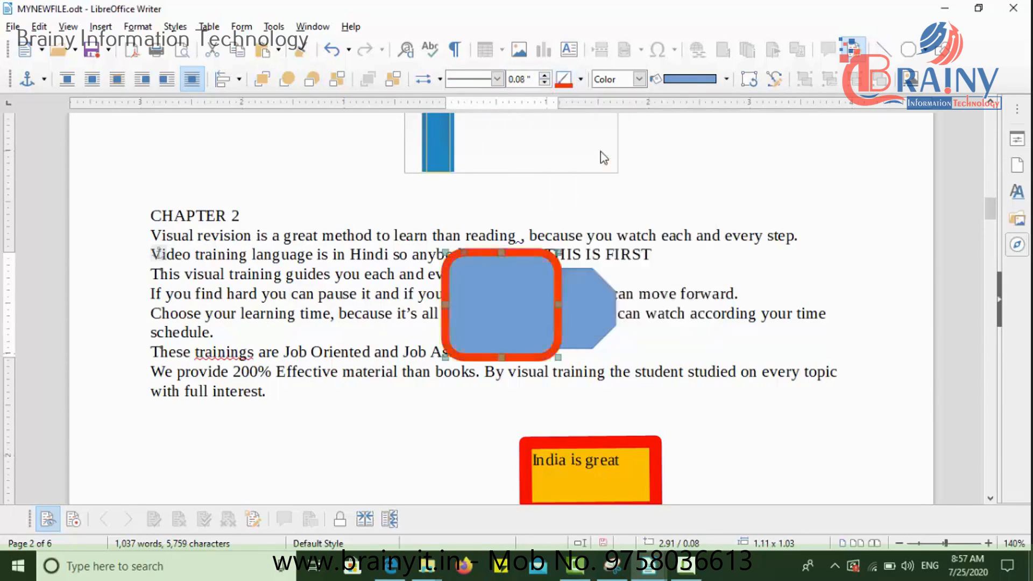
Step: Try a gradient fill on the rounded rectangle, and replace it with a solid yellow color fill
click(639, 80)
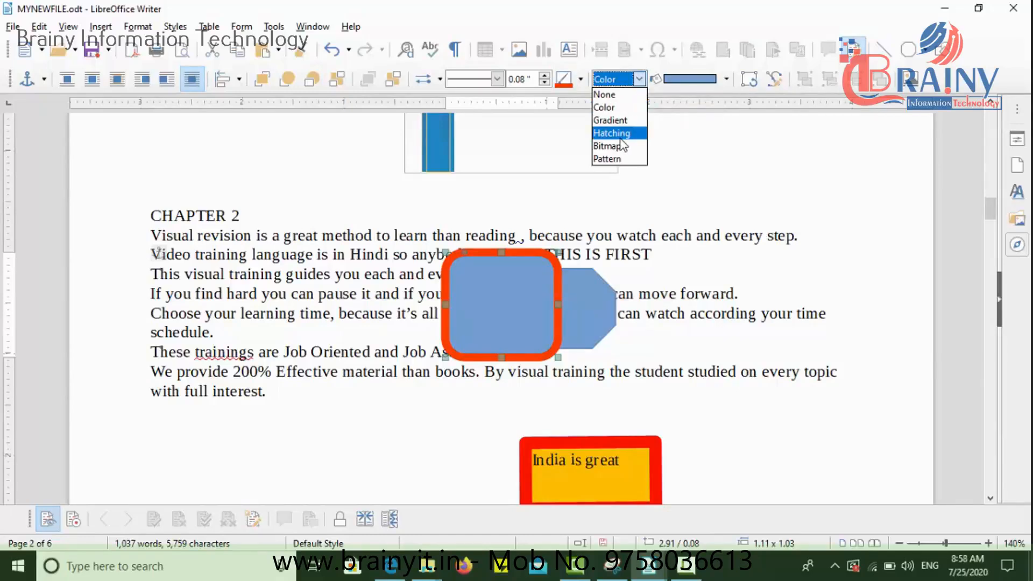
click(624, 121)
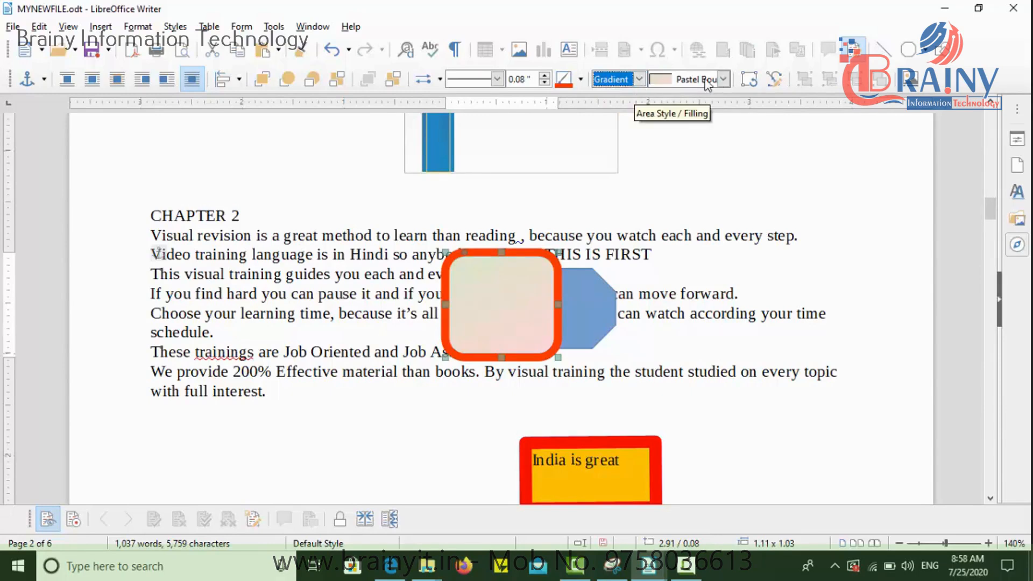
click(637, 83)
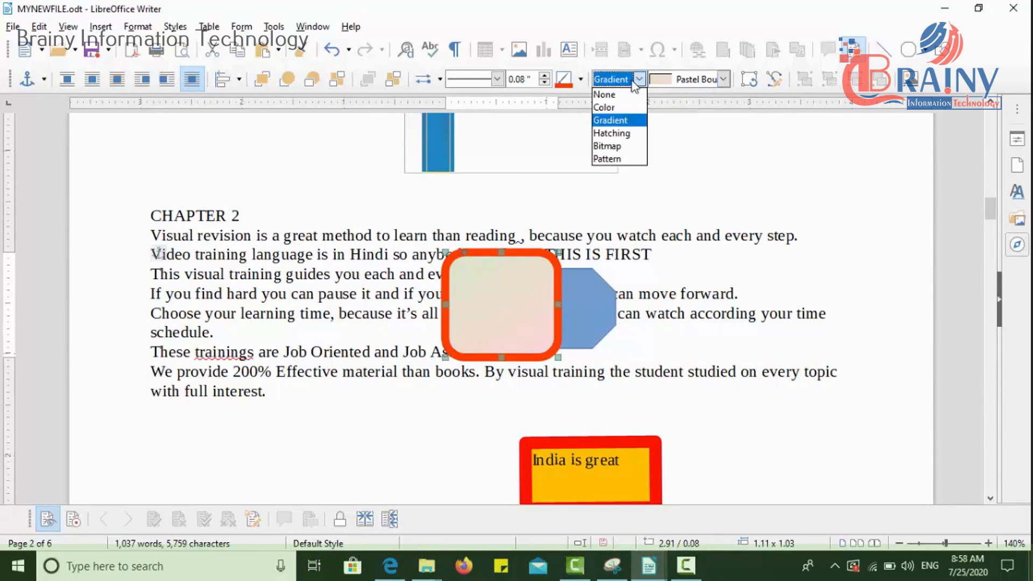
click(618, 107)
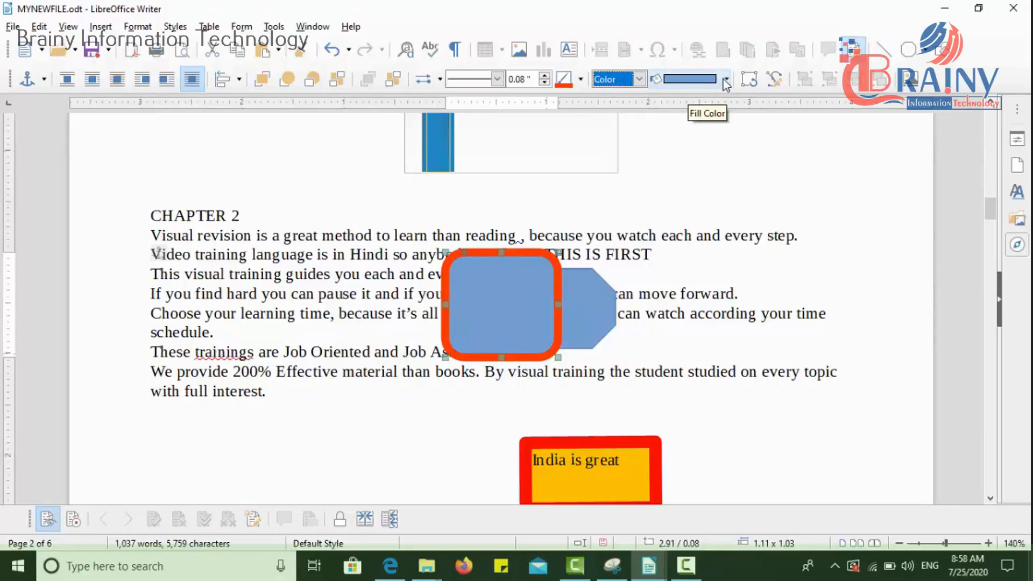
click(725, 79)
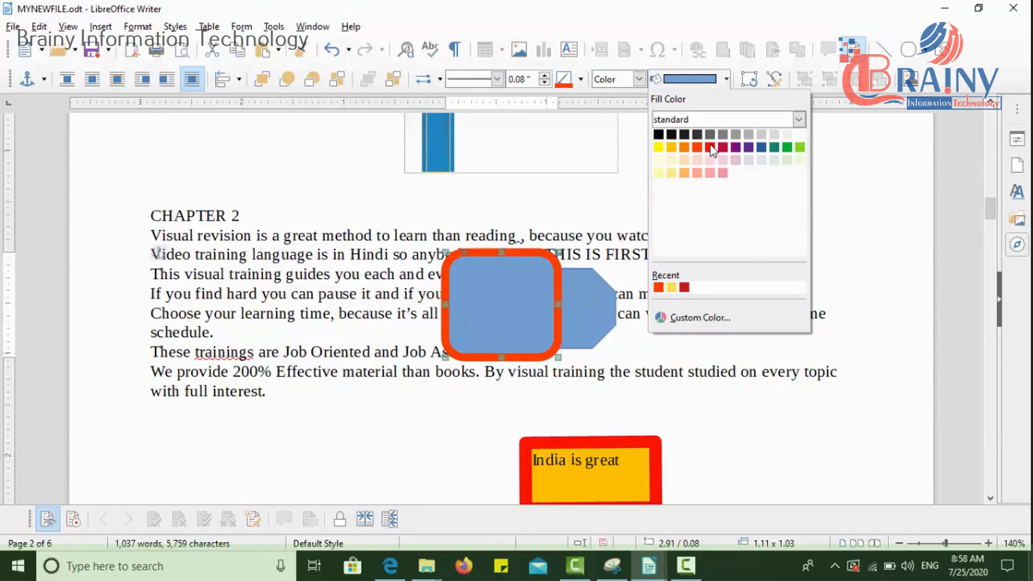
click(660, 147)
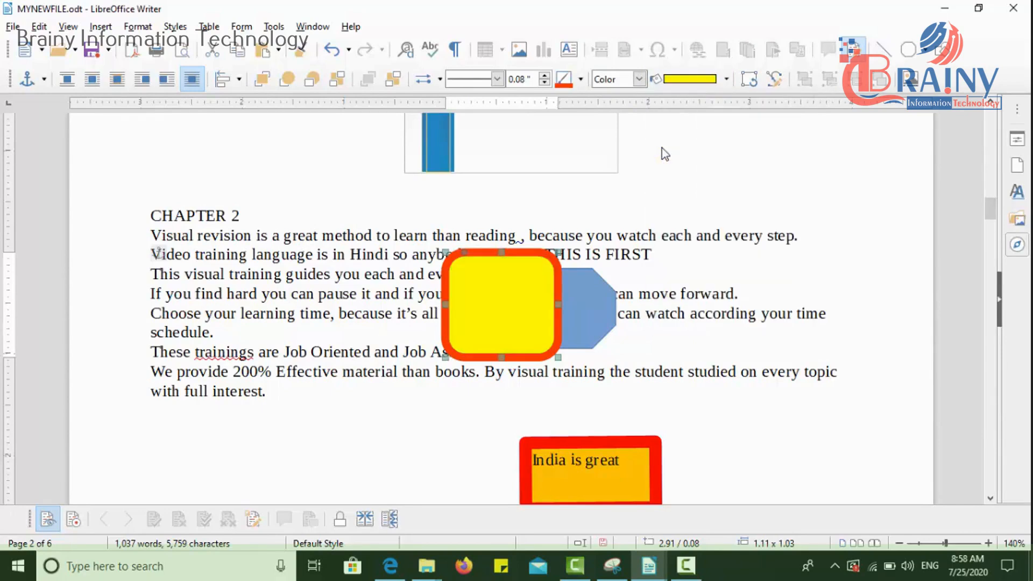
Step: Move the octagon slightly up and to the right, and try bringing it to the front and back one level
drag(566, 309, 570, 300)
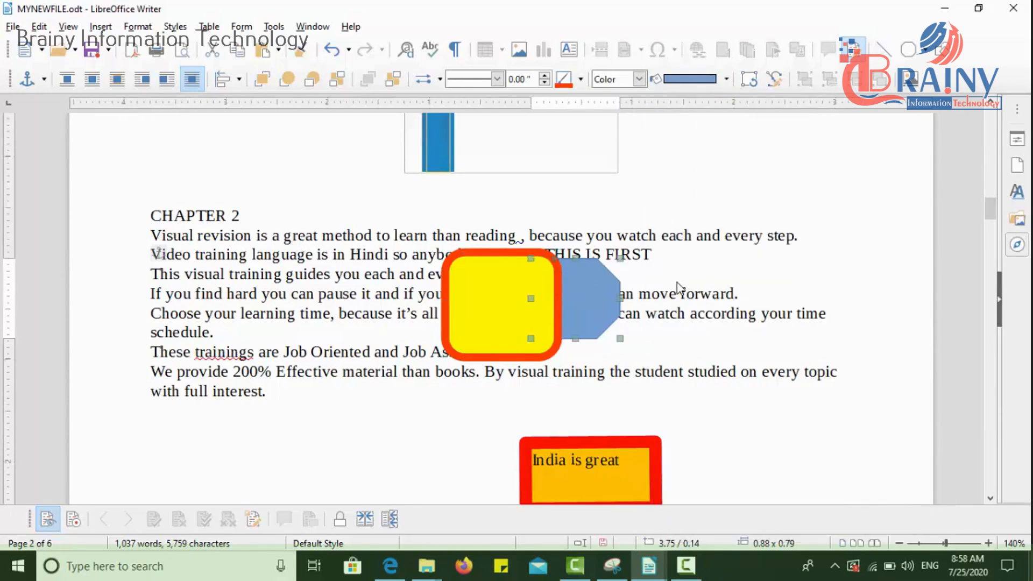
click(498, 296)
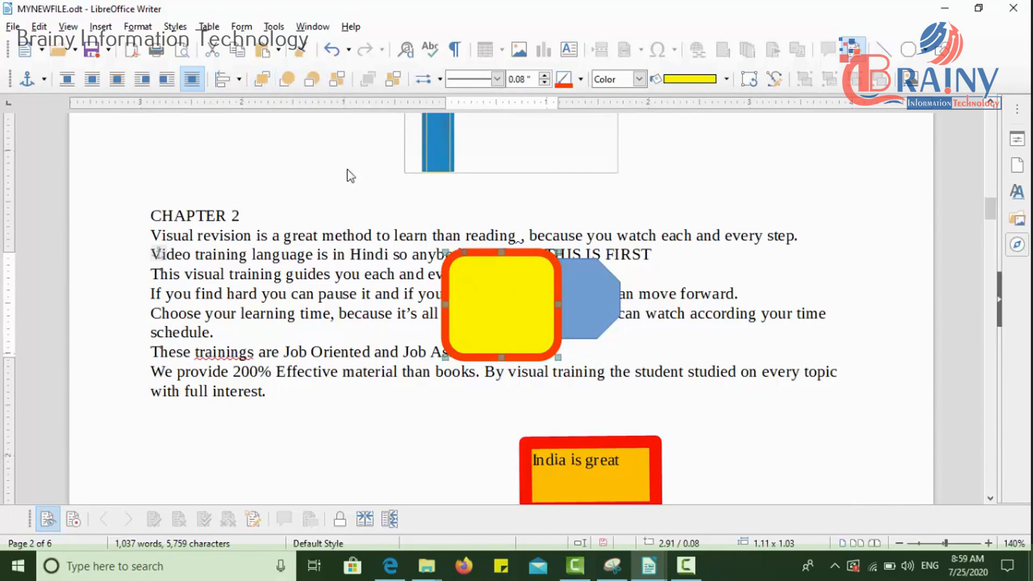
click(584, 304)
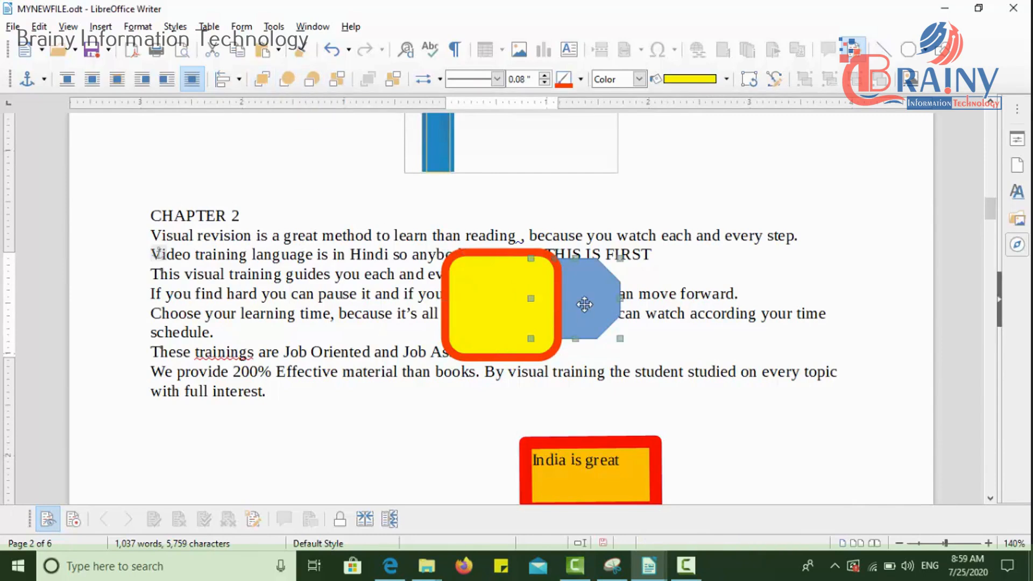
click(260, 80)
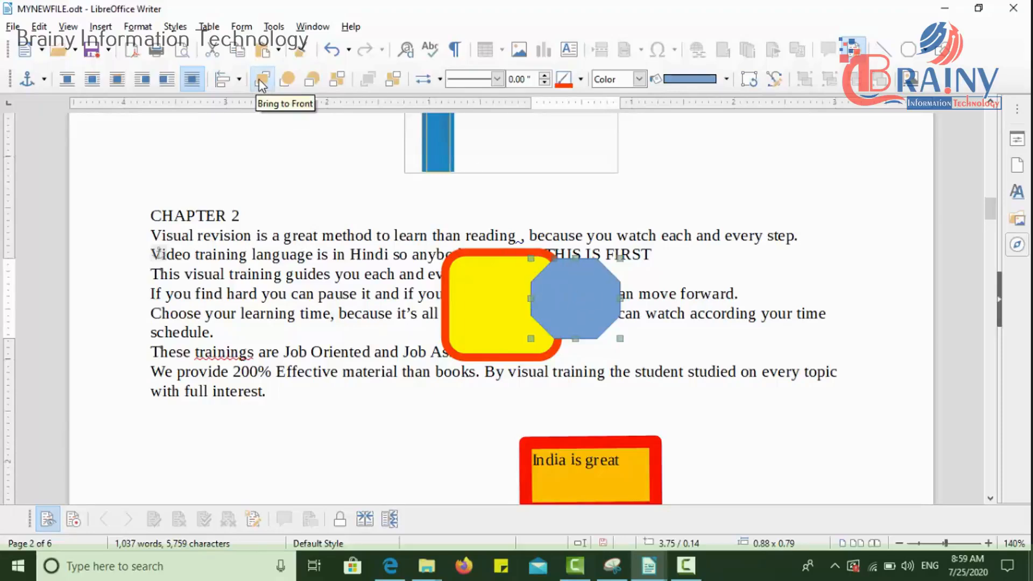
click(309, 81)
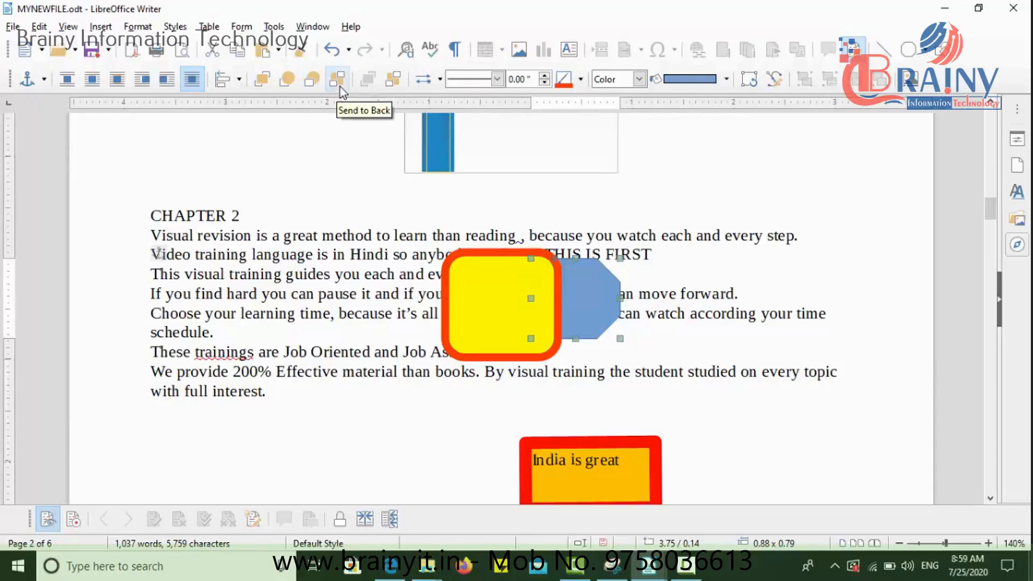
Step: Send the yellow rounded rectangle to the back, behind the octagon
click(458, 290)
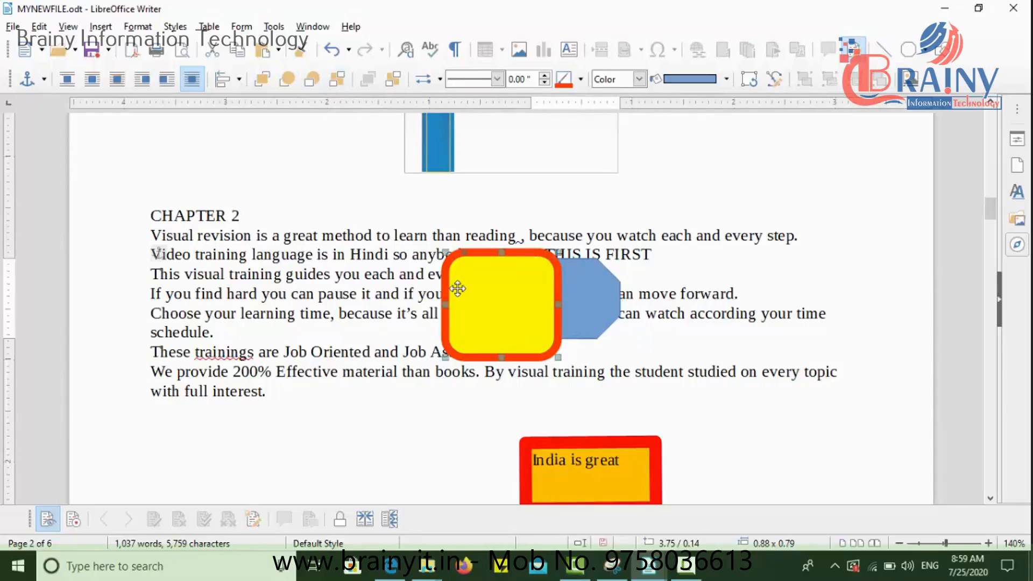
click(338, 80)
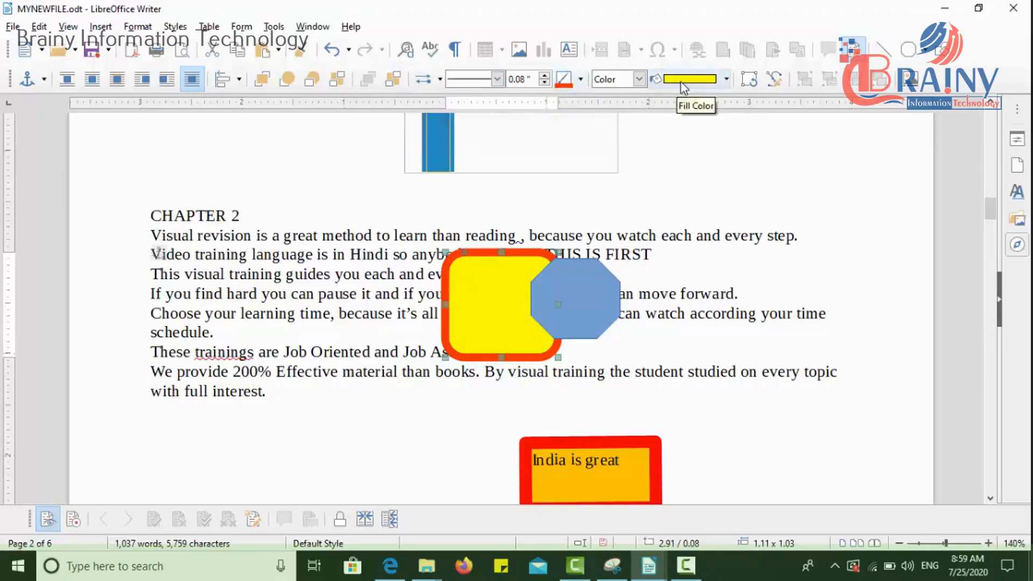
Step: Rotate the yellow rounded rectangle clockwise into a diamond orientation and leave rotation mode
click(745, 79)
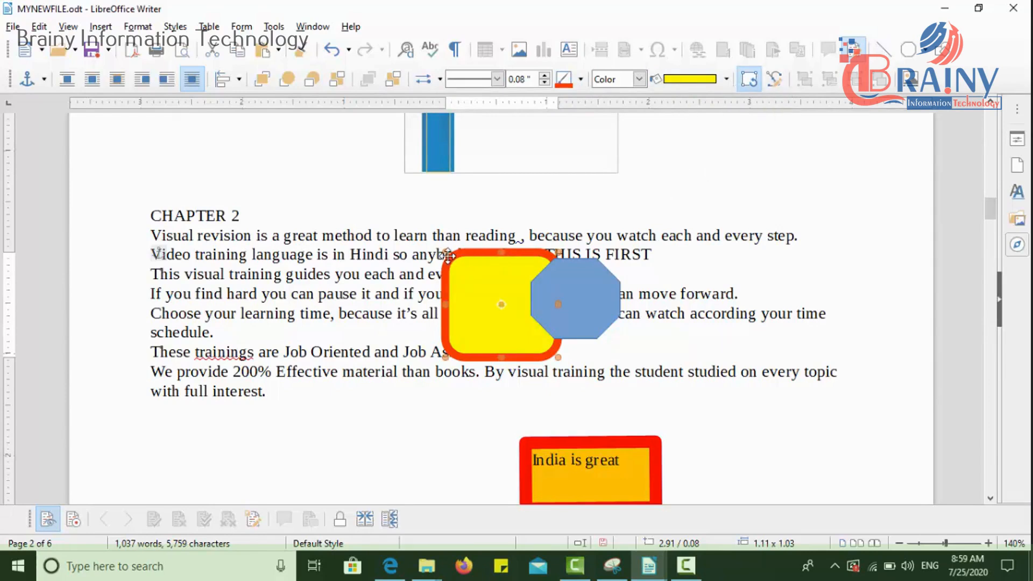
drag(444, 252, 496, 235)
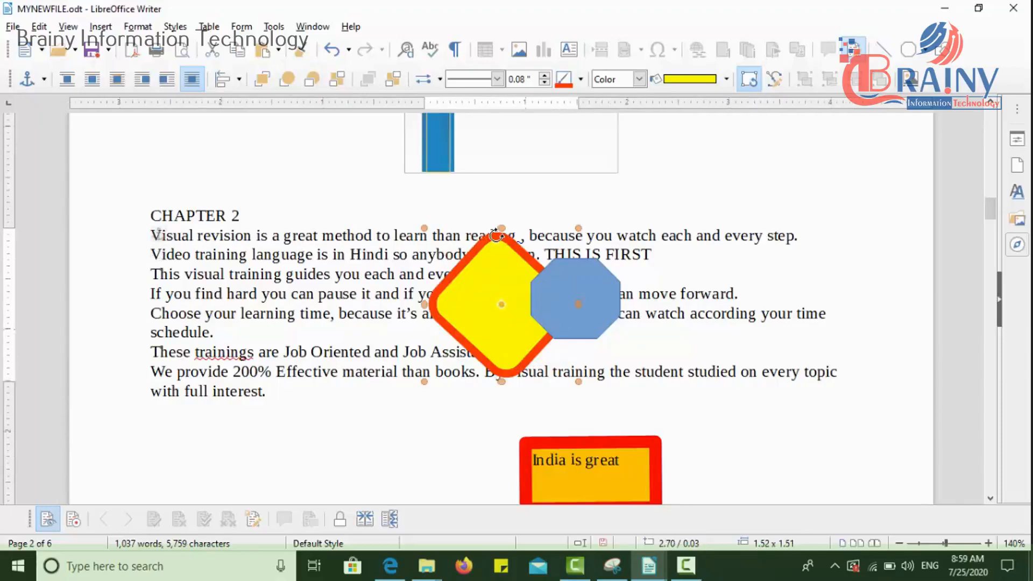
click(748, 80)
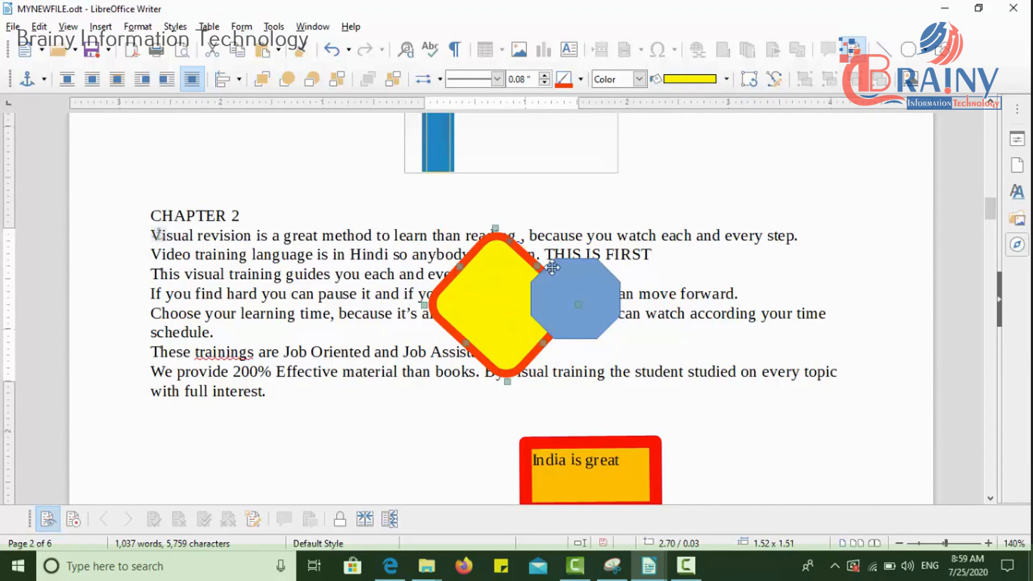
Step: Switch rotation mode on and off for the yellow diamond, and turn on point editing for it
click(753, 82)
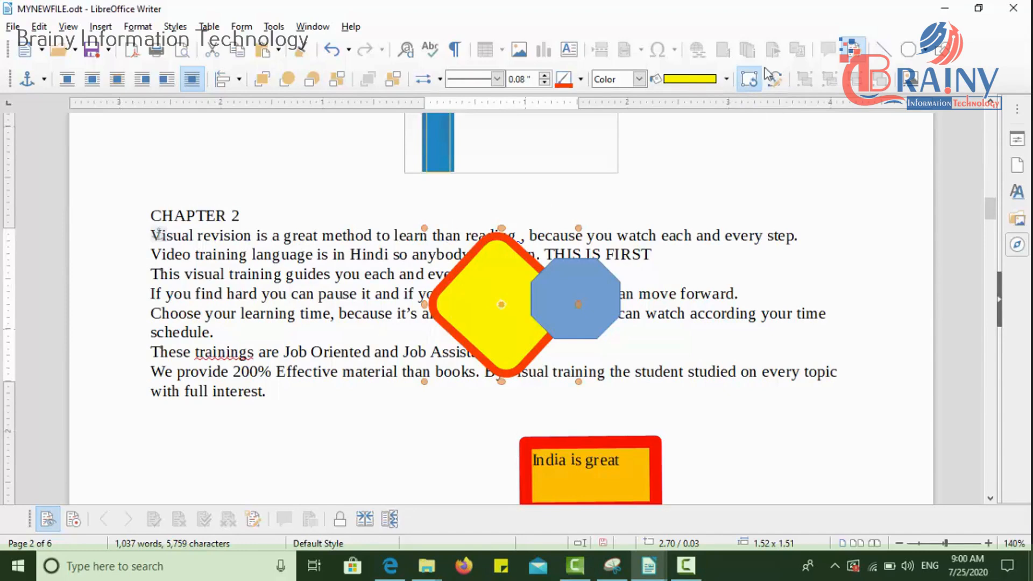
click(747, 80)
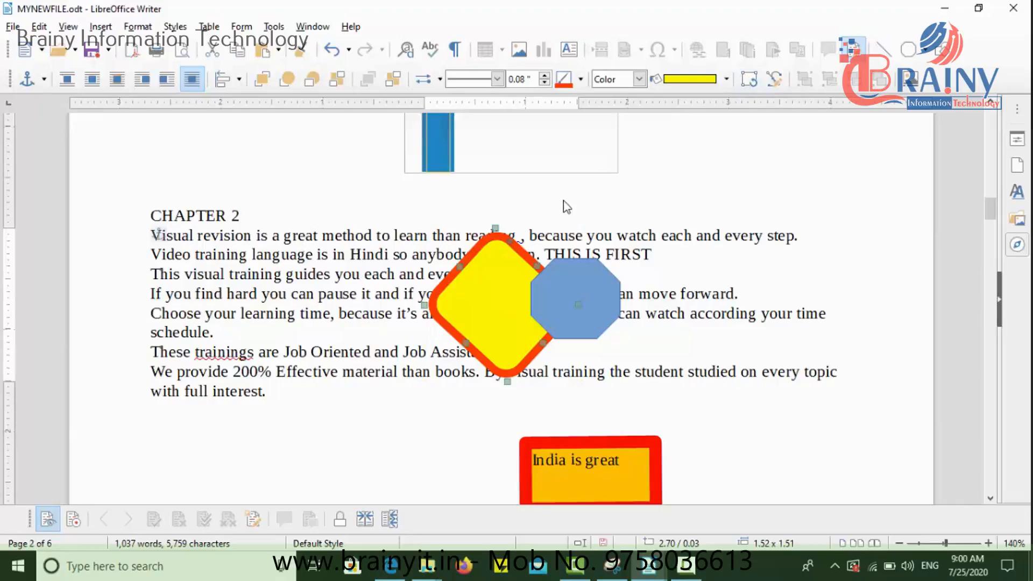
click(773, 80)
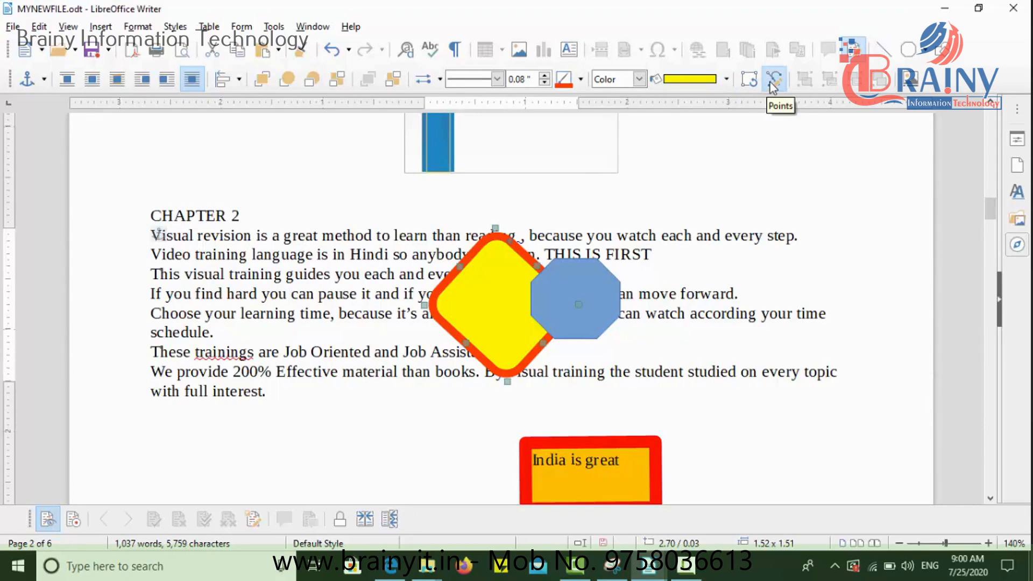
Step: Add the caption "MYFIRSTSHAPE" in the Drawing category below the yellow diamond, and move the captioned frame to the page's right edge
click(907, 84)
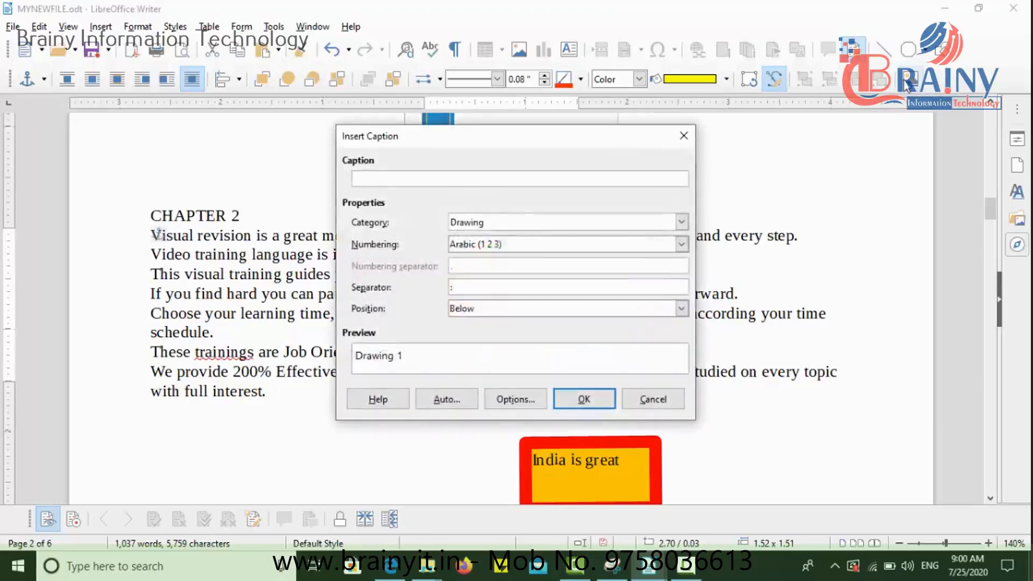
text(MY)
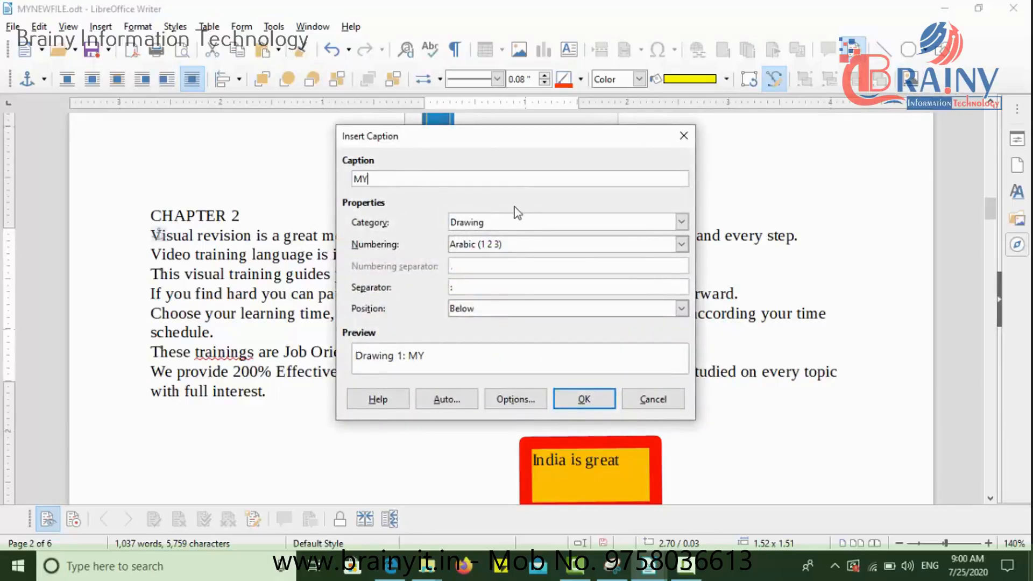
text(APE)
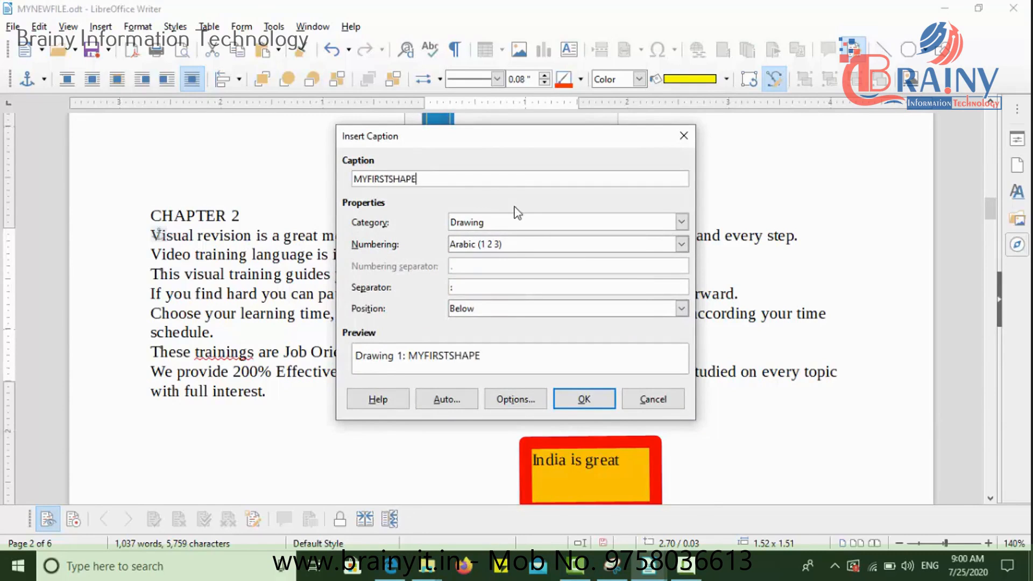
click(588, 395)
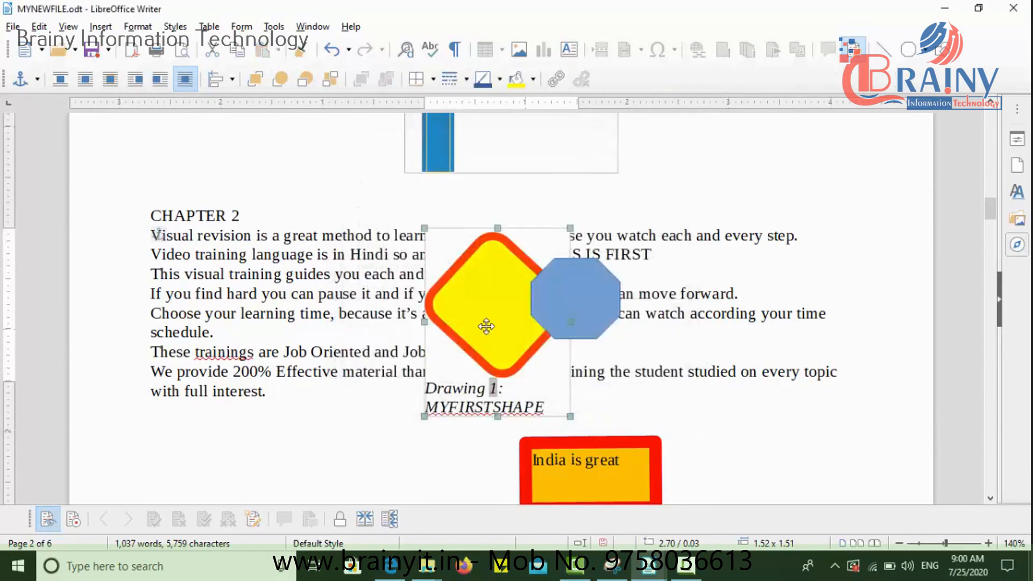
drag(487, 326, 813, 398)
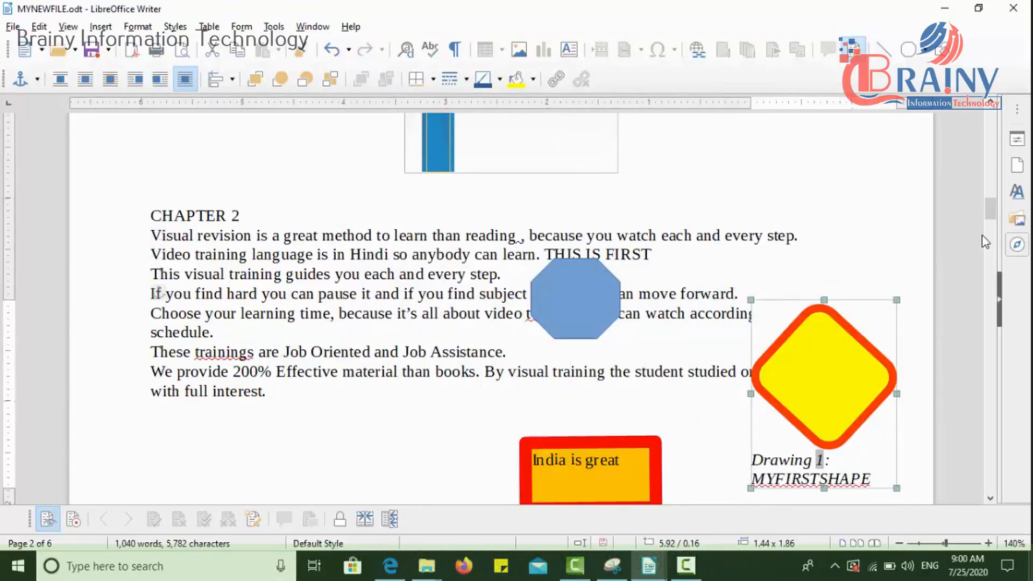
click(800, 224)
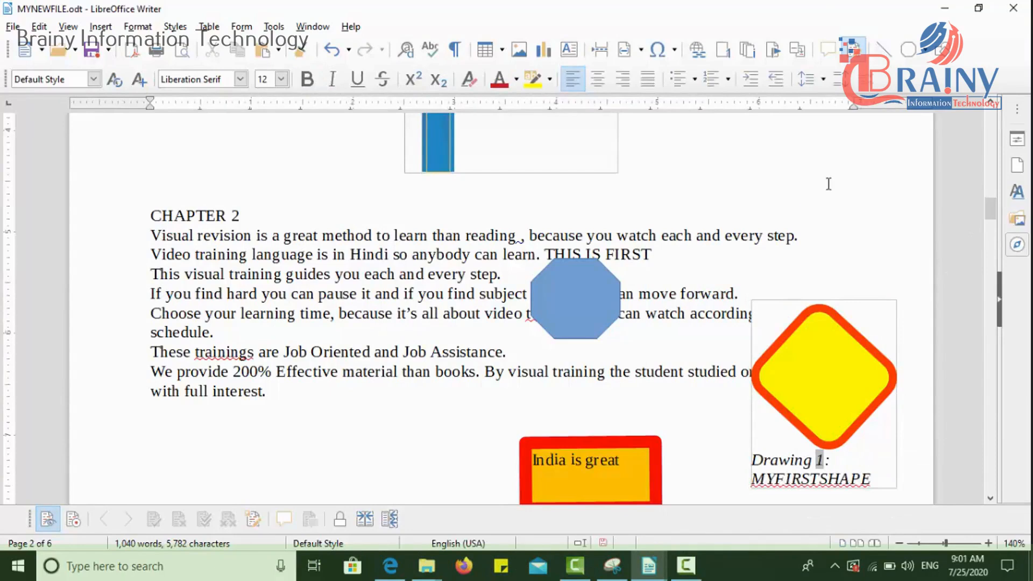
Step: Display the drawing functions and draw a straight horizontal line about 1.25 inches long below the last paragraph of Chapter 2
click(947, 56)
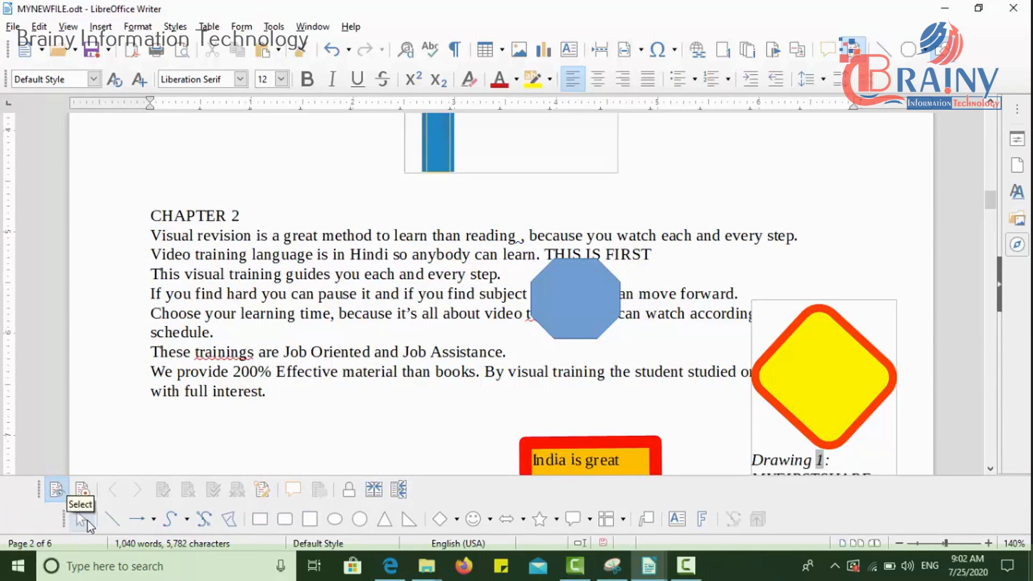
click(87, 520)
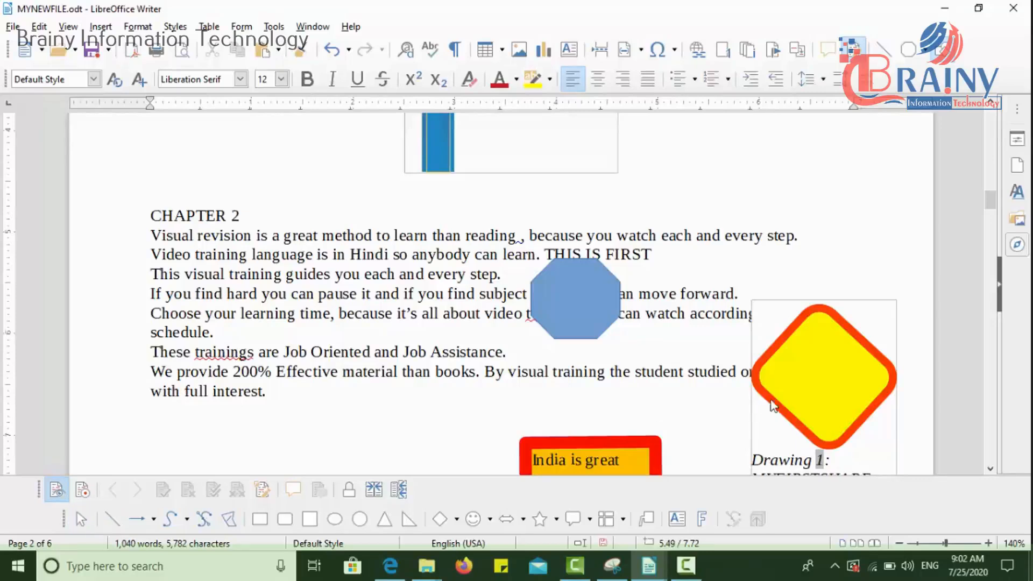
click(782, 392)
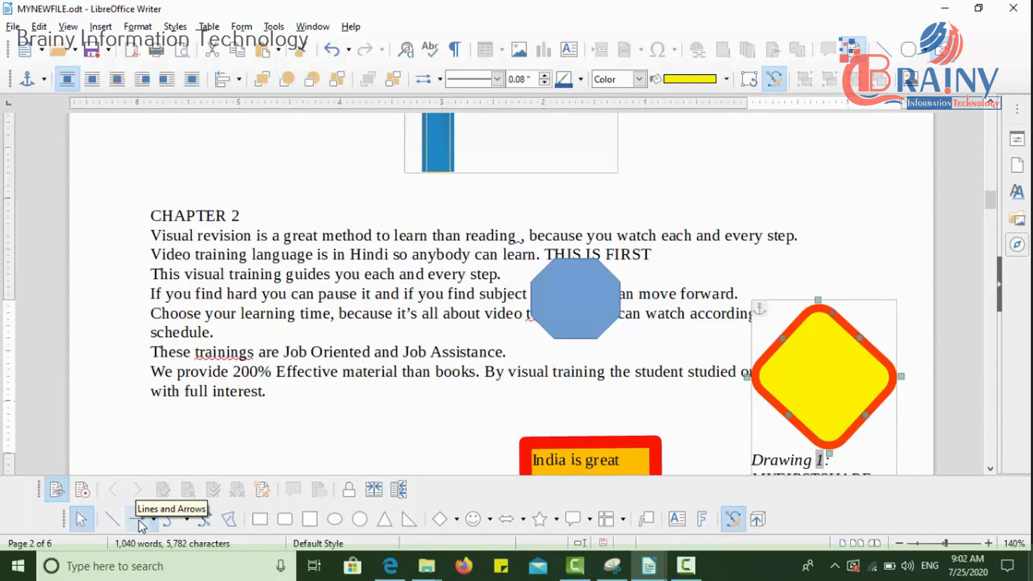
click(112, 519)
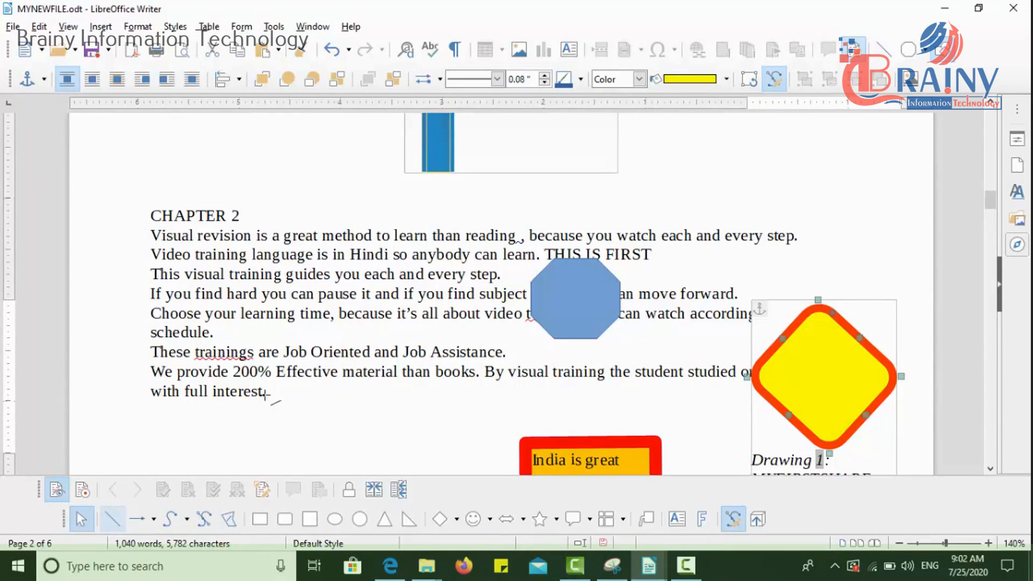
drag(215, 423, 343, 423)
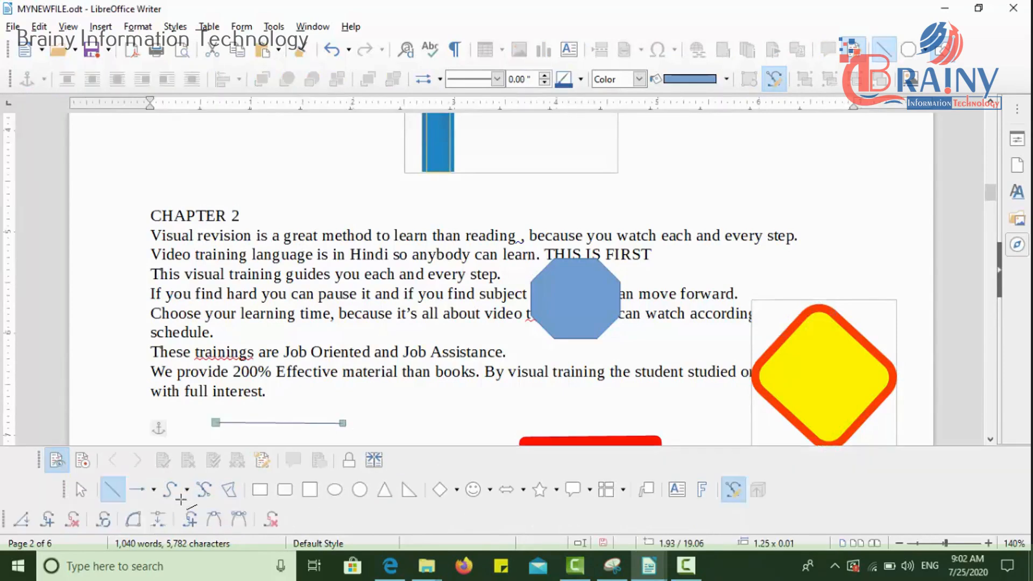
Step: Explore the available arrow line styles and the curve and polygon shapes for drawing
click(154, 489)
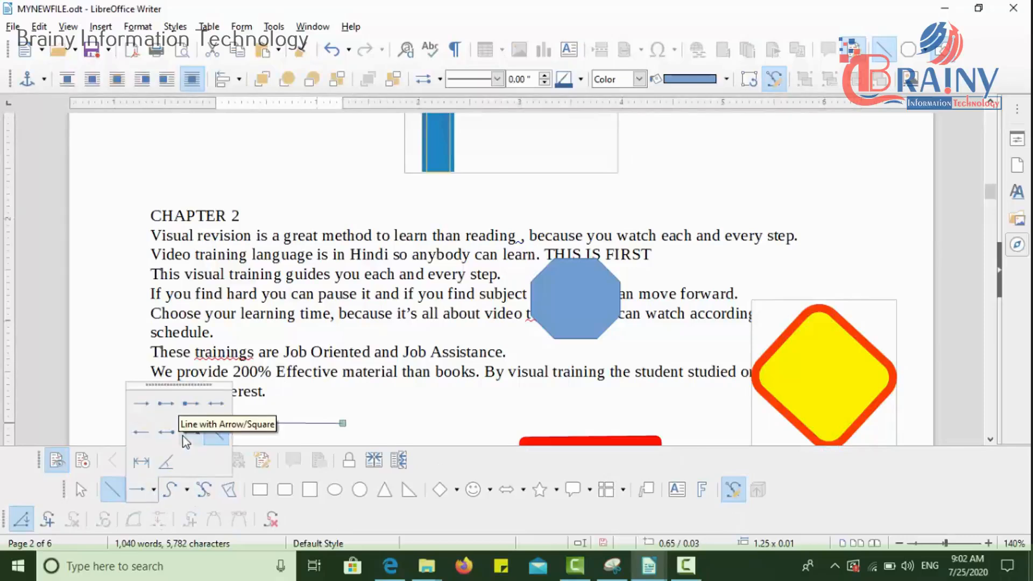
click(165, 439)
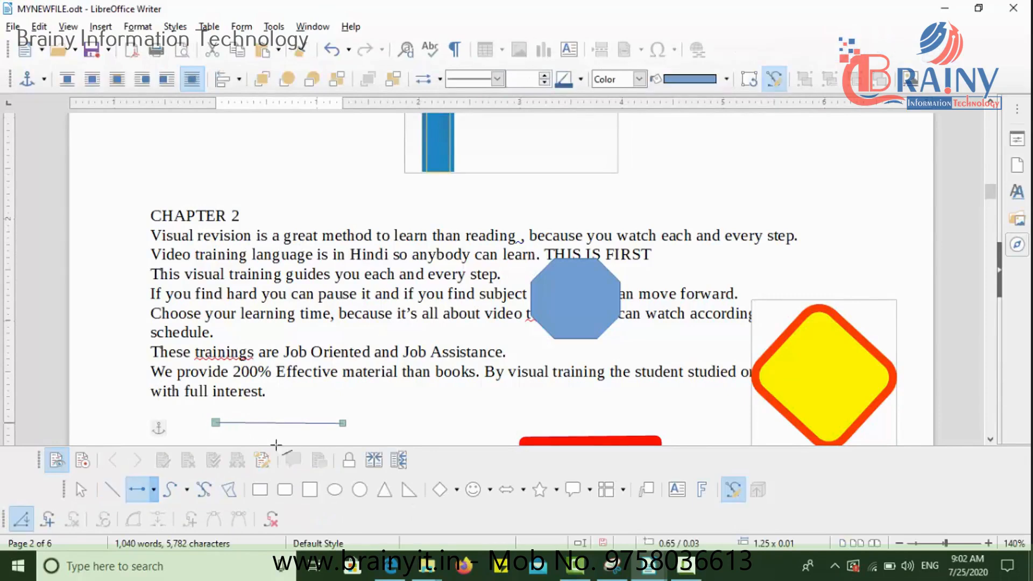
click(186, 491)
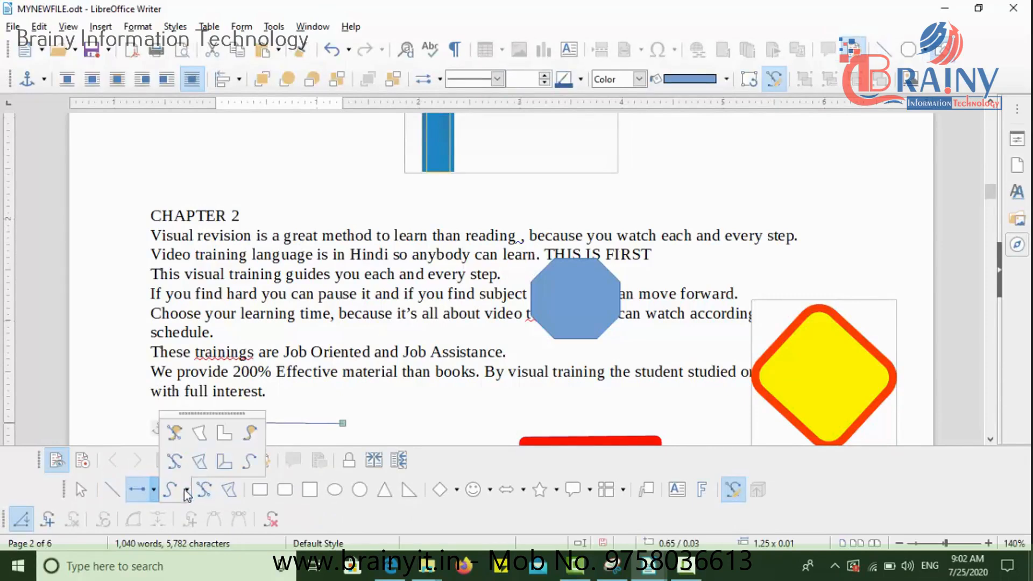
click(175, 440)
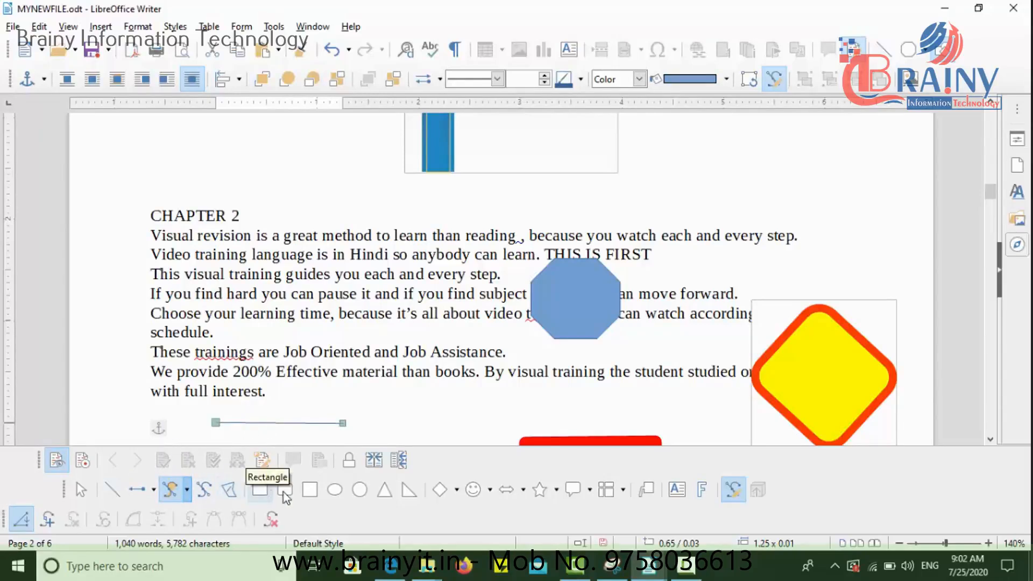
Step: Draw a right triangle about 0.49 × 0.34 inches and a prohibited symbol about 0.43 × 0.38 inches below the Chapter 2 text
click(409, 490)
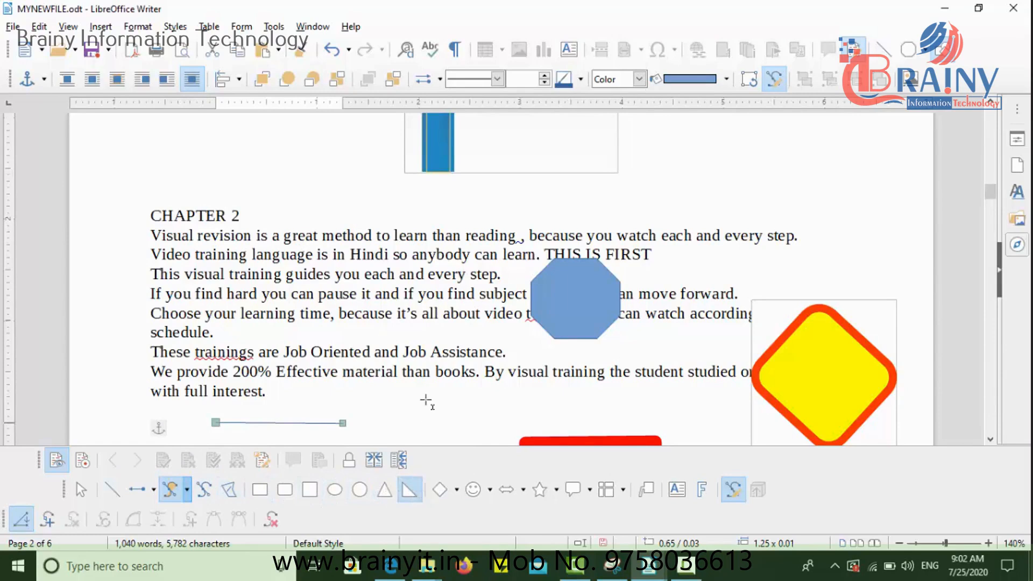
drag(426, 403, 477, 437)
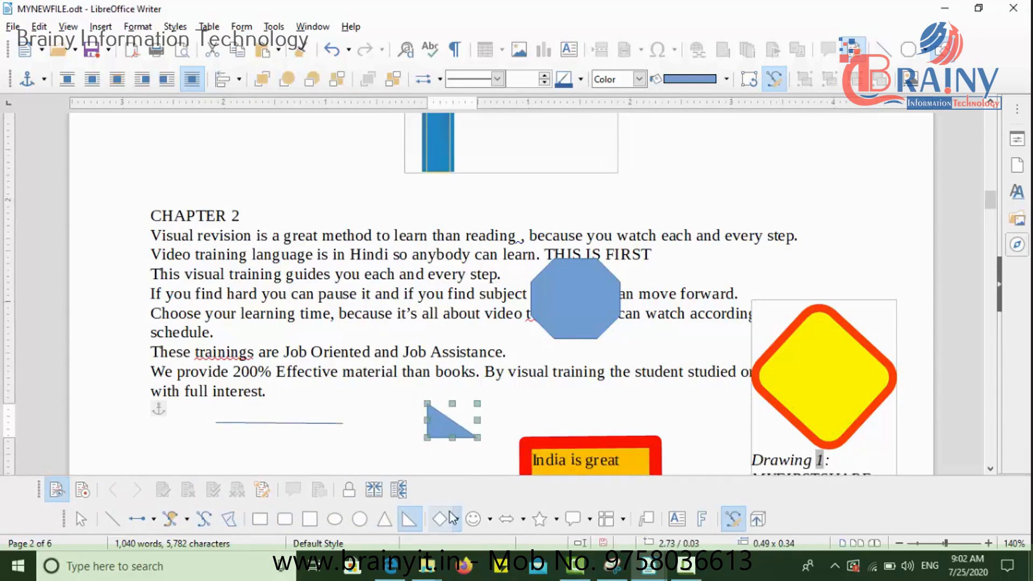
click(490, 519)
click(503, 462)
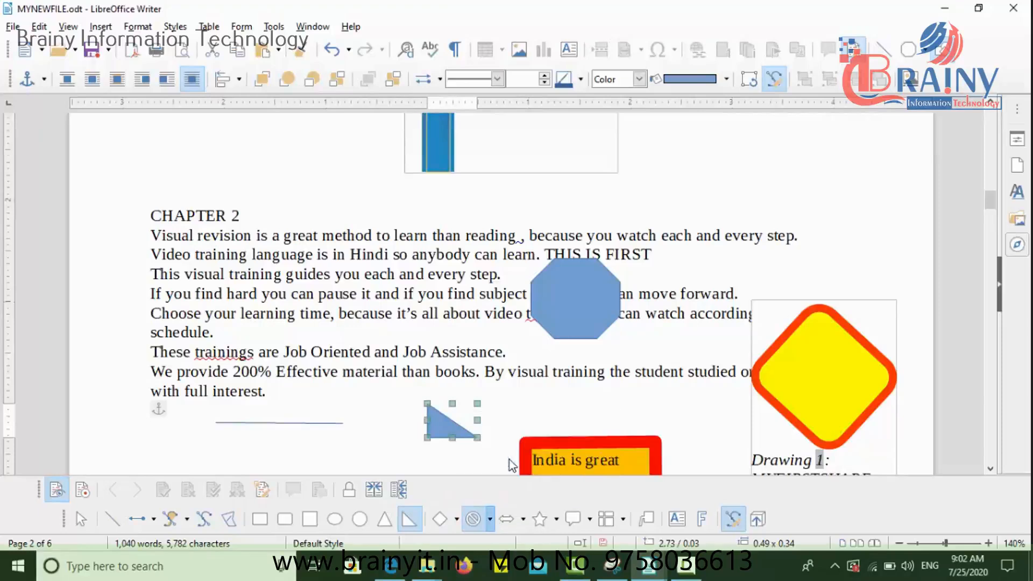
drag(316, 429, 359, 466)
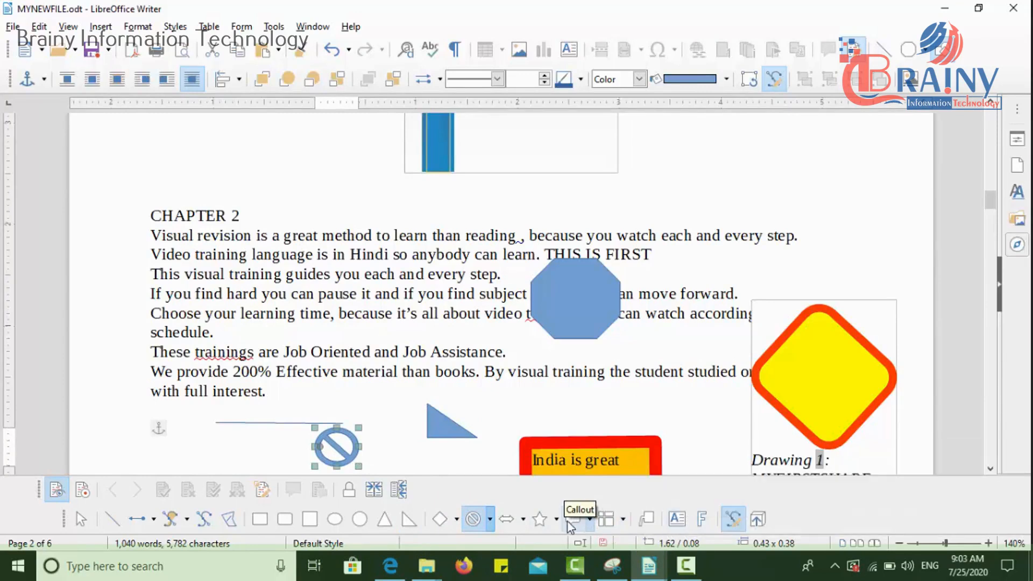
Step: Draw a round callout about 0.78 × 0.83 inches over the right end of the first Chapter 2 lines
click(589, 519)
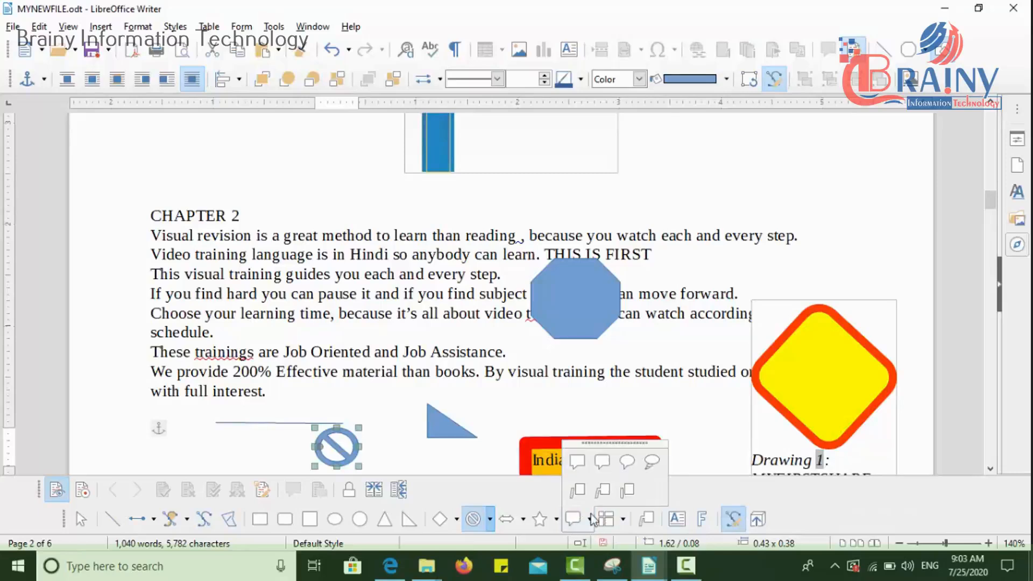
click(623, 462)
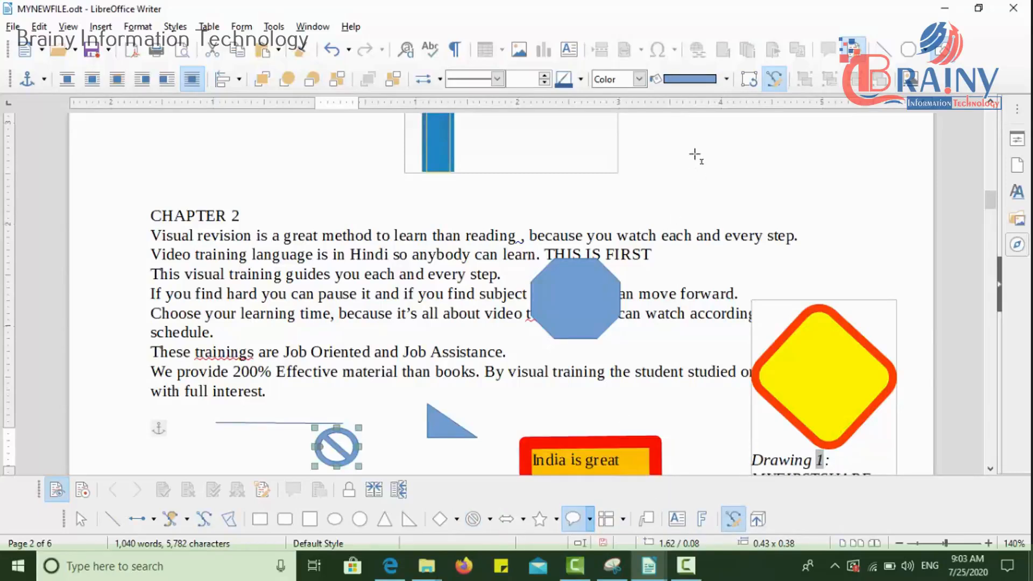
drag(702, 164, 781, 249)
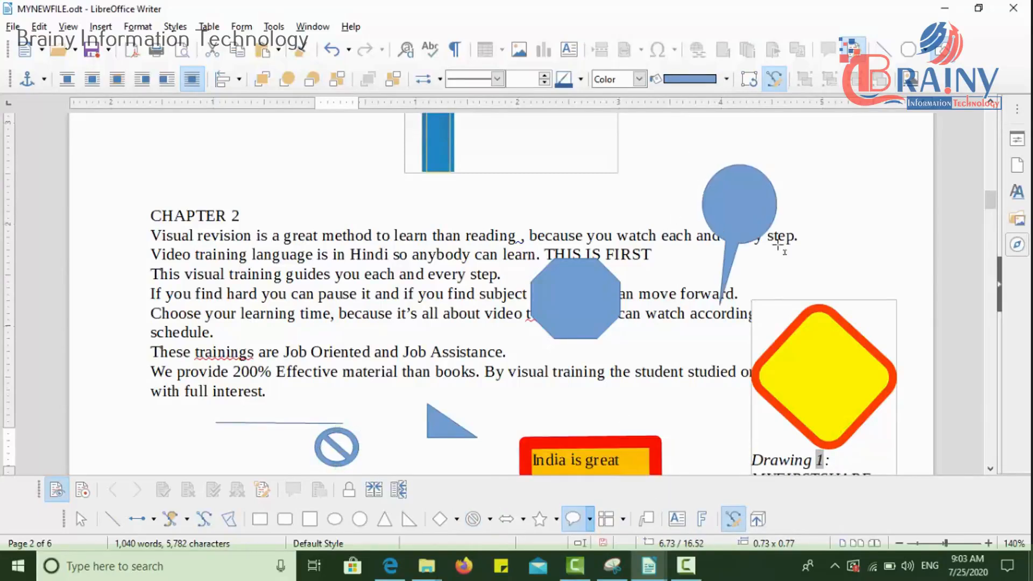
Step: Look through the flowchart shapes and the Fontwork Gallery styles without inserting anything
click(626, 518)
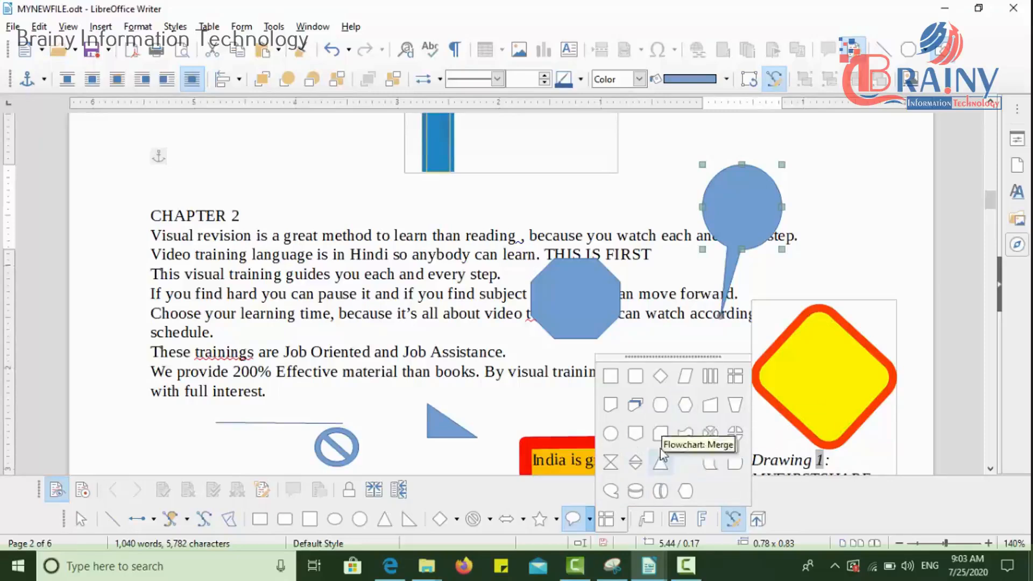
click(869, 531)
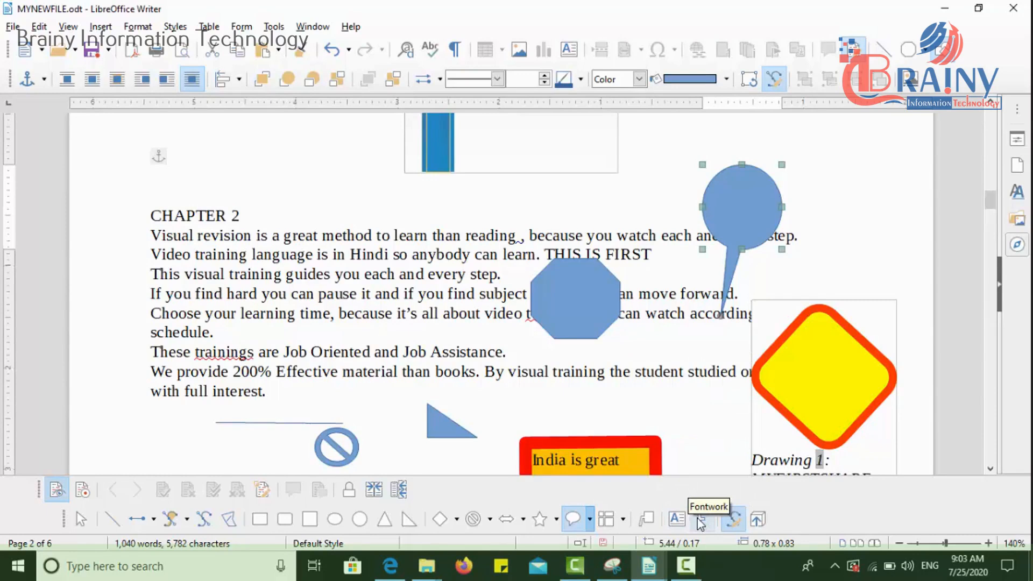
click(699, 519)
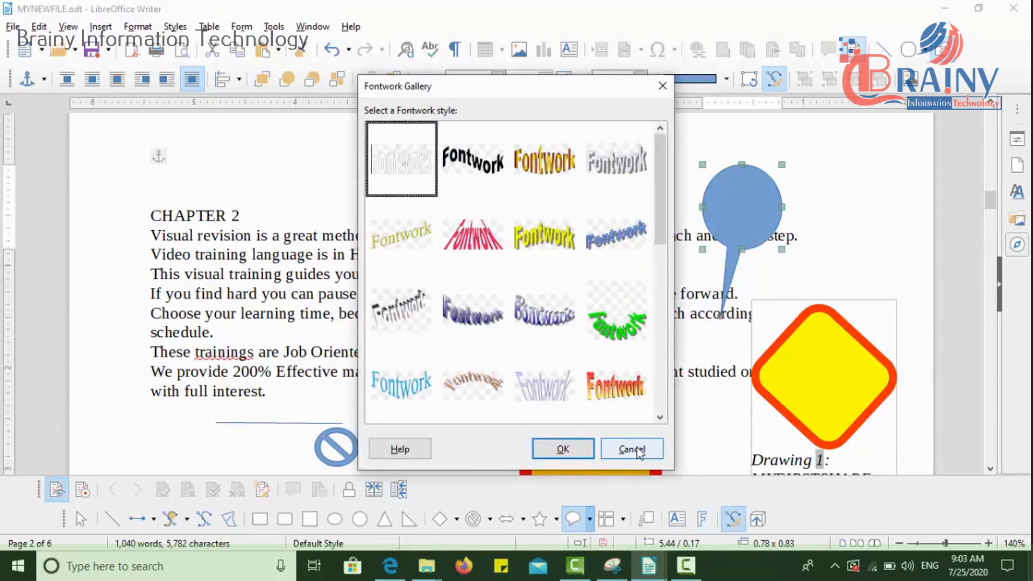
click(638, 449)
Step: Try to apply the Favorite 11 Fontwork style to the selected "CHAPTER 2" heading
drag(244, 216, 153, 214)
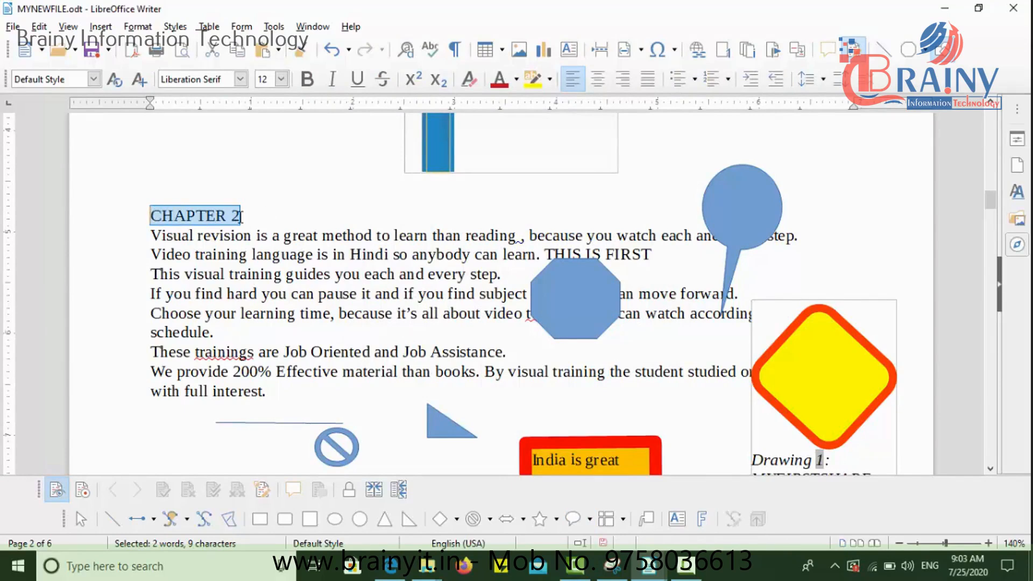
click(705, 519)
click(548, 318)
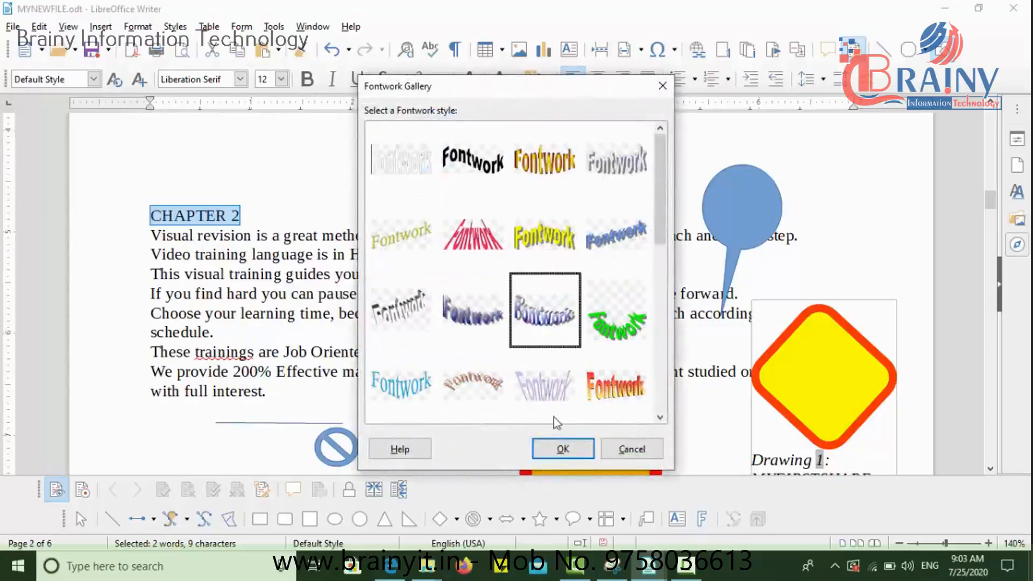
click(563, 448)
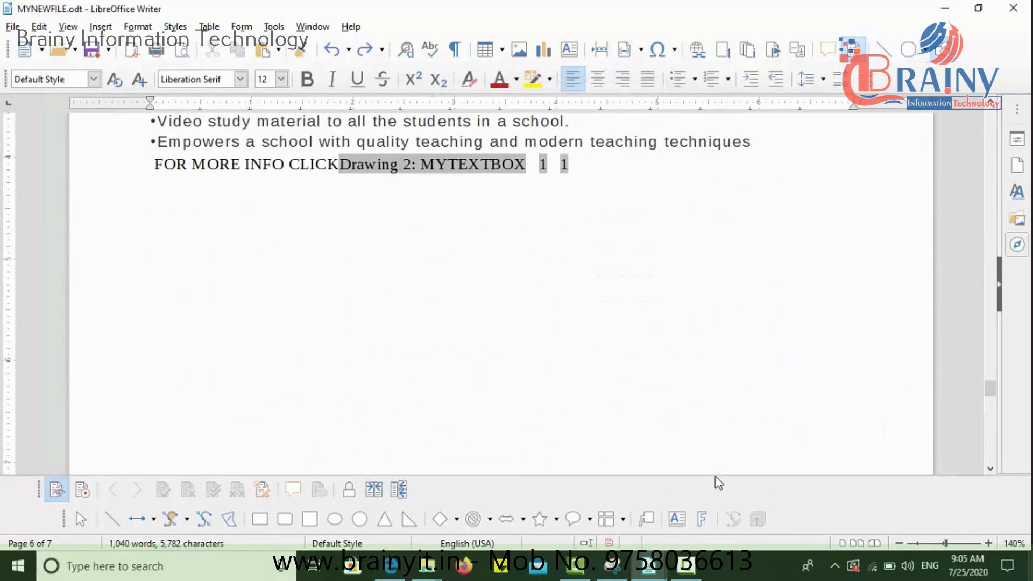
Step: Insert a Fontwork object in the red-to-orange gradient 3D style in the empty space below the "FOR MORE INFO CLICK" line
click(705, 520)
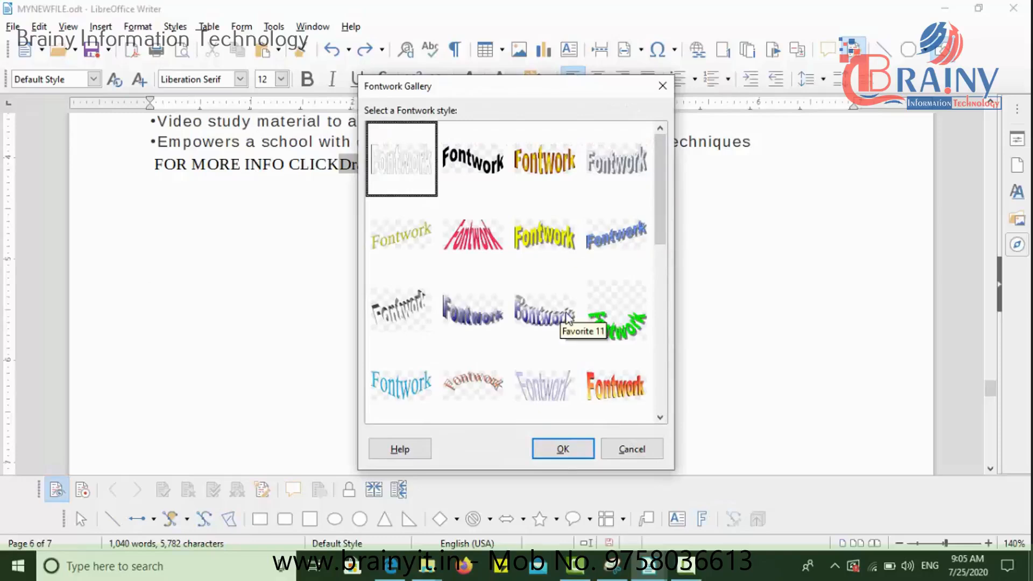
click(633, 403)
click(576, 448)
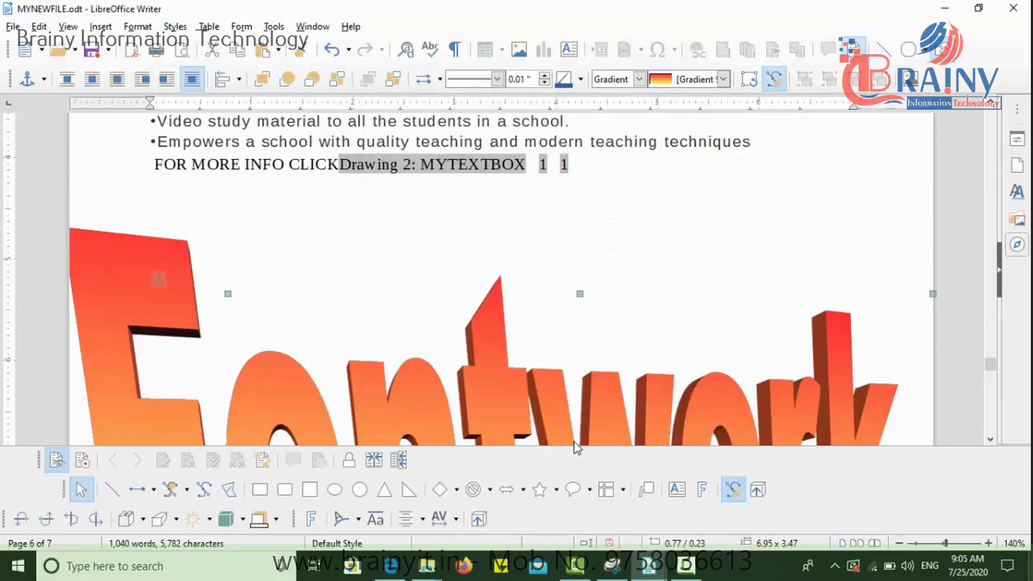
click(992, 440)
click(992, 439)
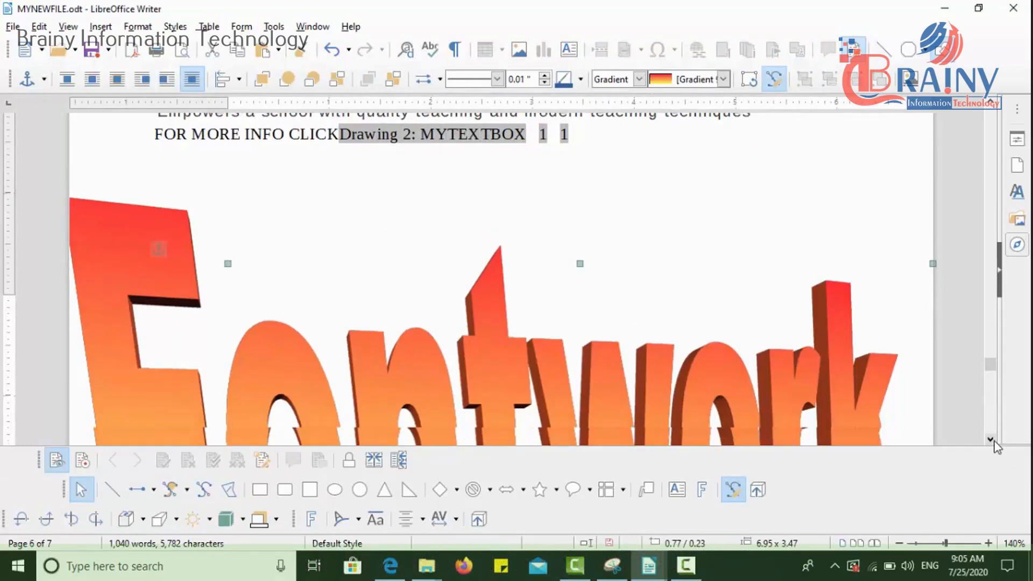
click(992, 440)
click(992, 440)
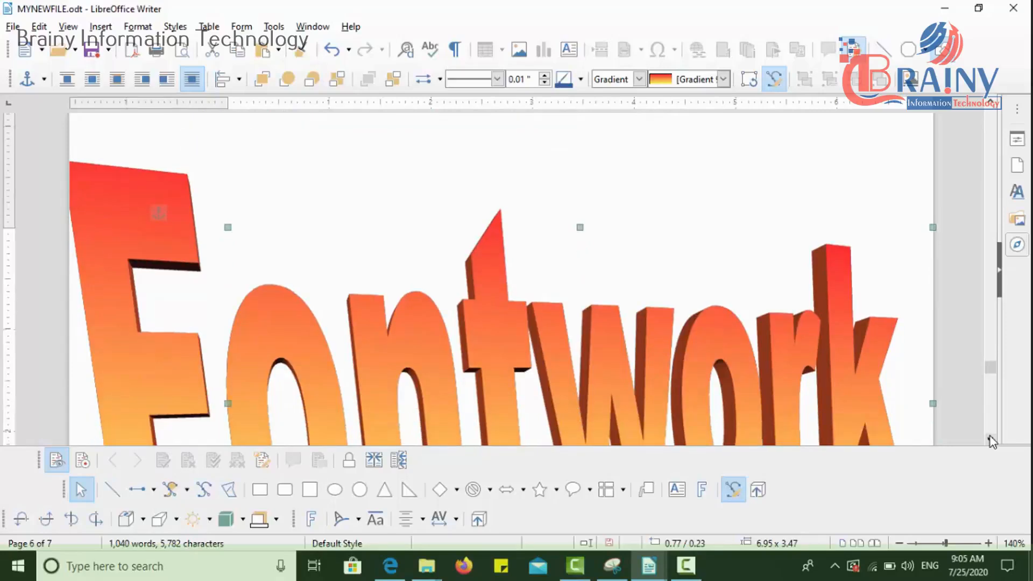
Step: Replace the placeholder text of the red-to-orange gradient Fontwork object with "ccc" and finish editing it
click(993, 440)
click(990, 438)
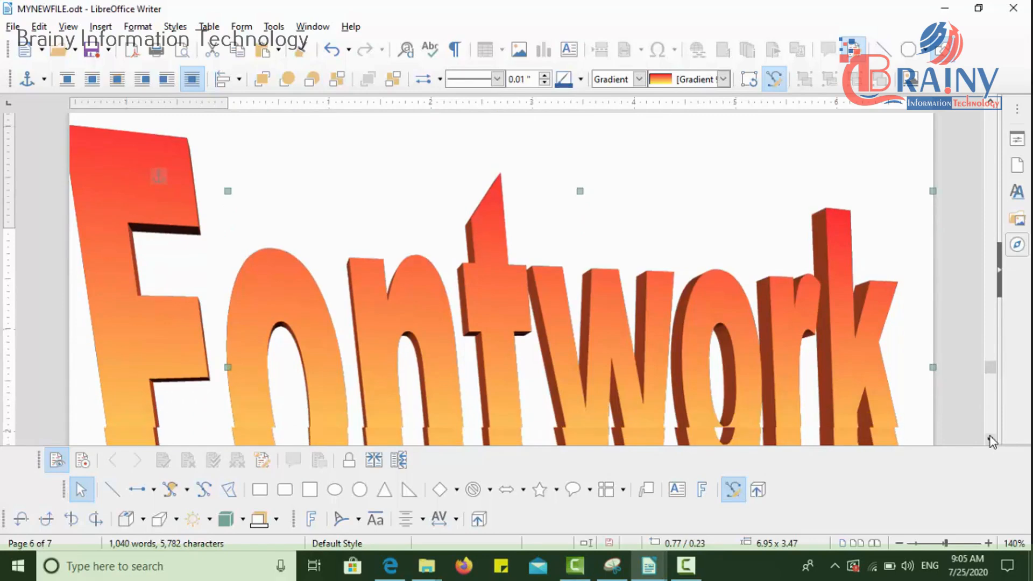
click(993, 441)
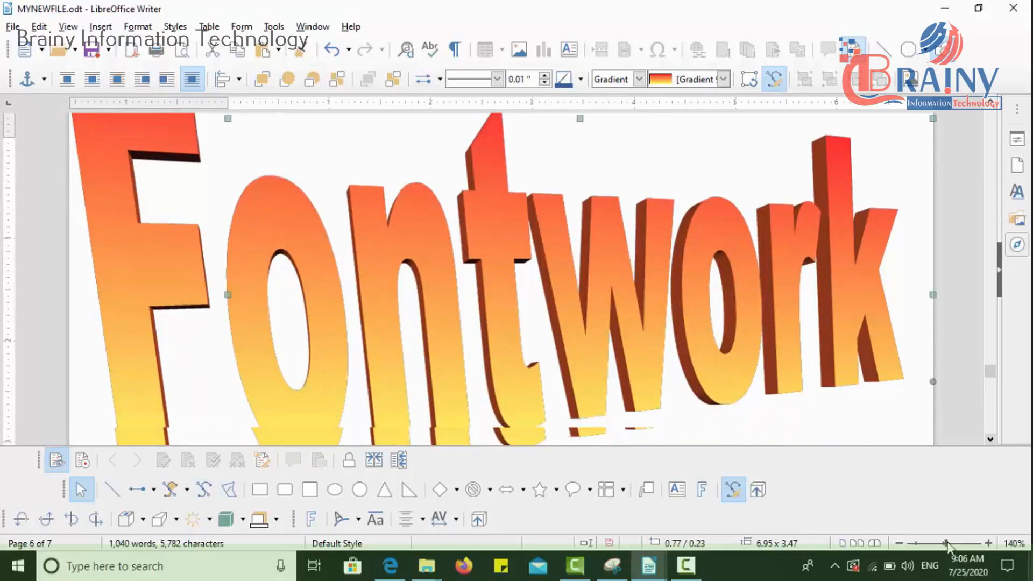
drag(947, 545, 932, 543)
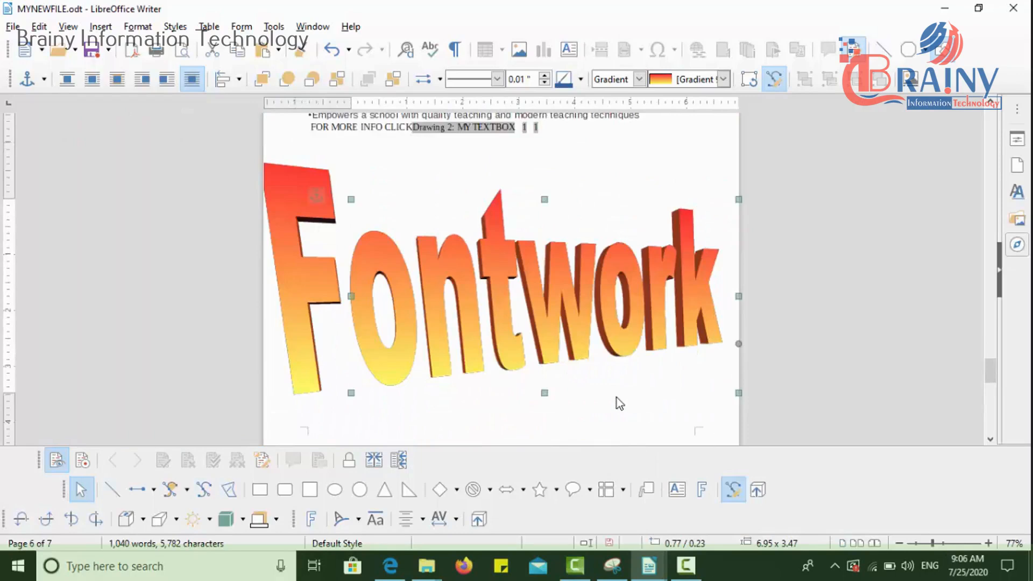
double_click(499, 301)
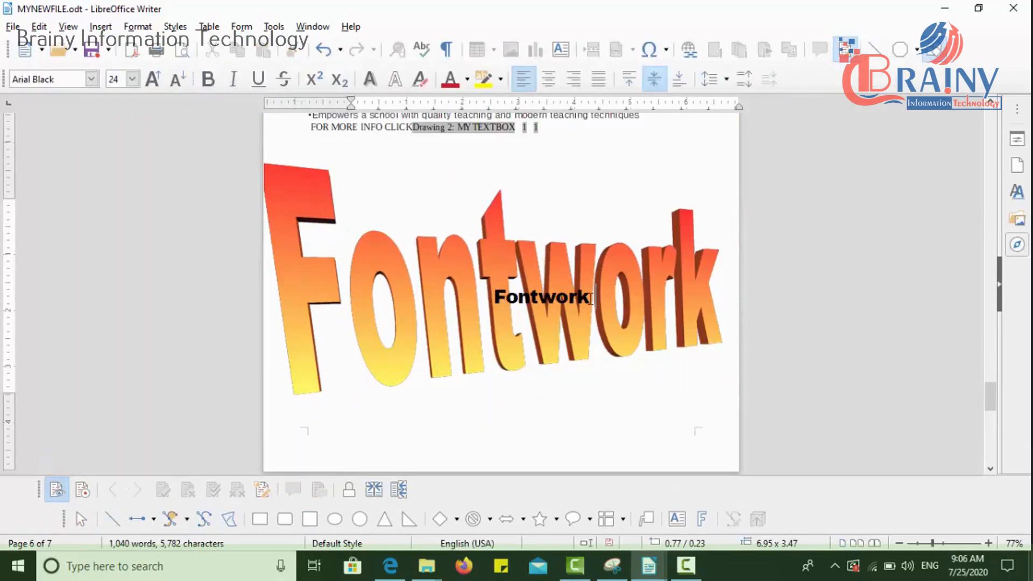
drag(592, 298, 486, 305)
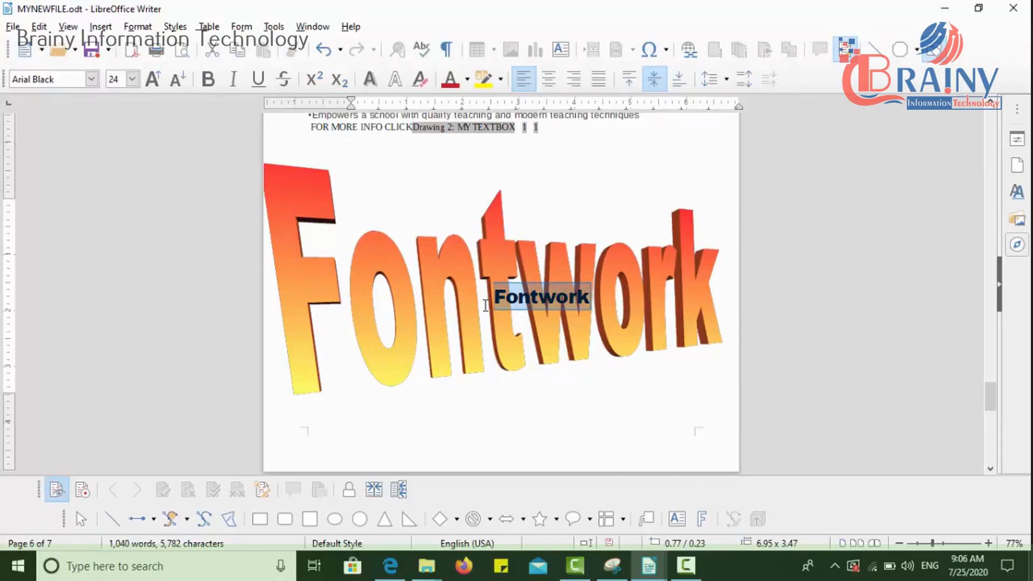
text(ccc)
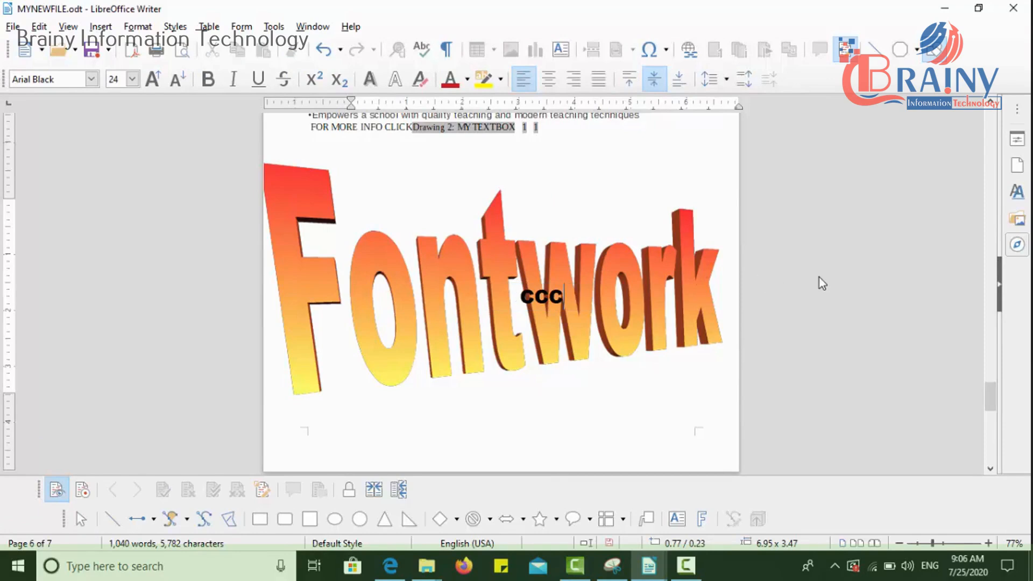
click(801, 144)
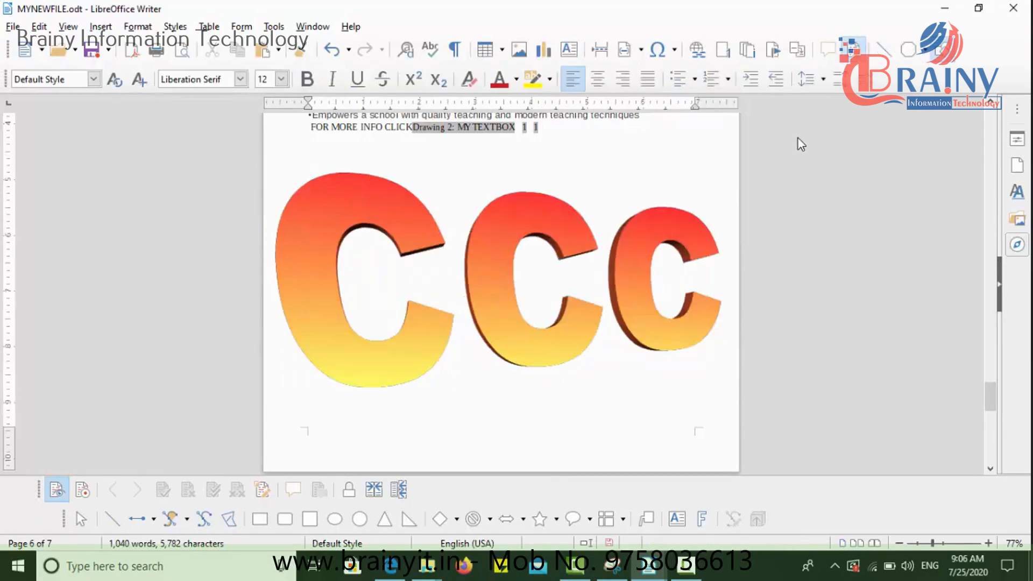